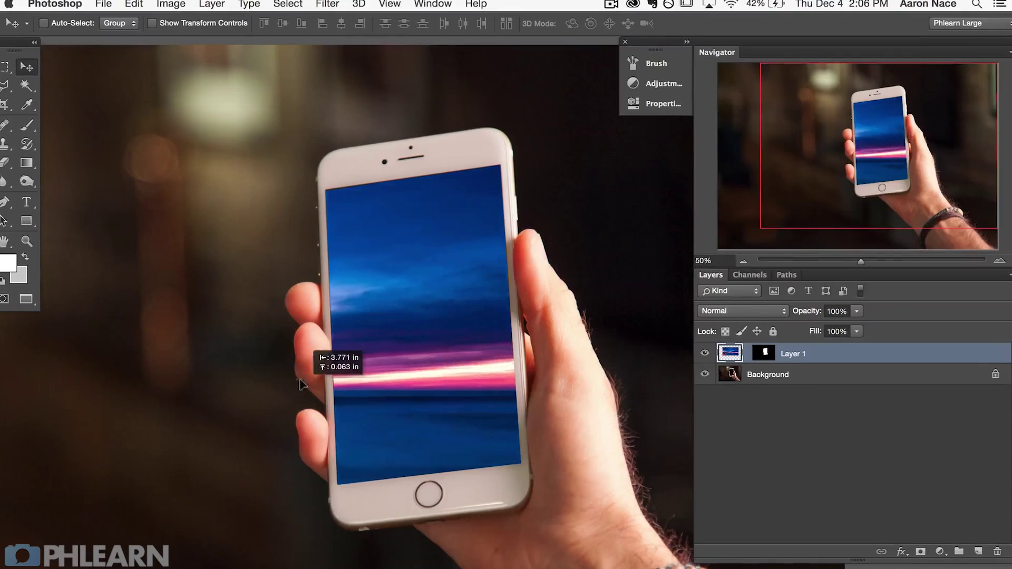
# Drag the sunset pier photo over the phone screen and skew its top to follow the phone's tilt
pyautogui.moveTo(306, 379); pyautogui.dragTo(545, 343)
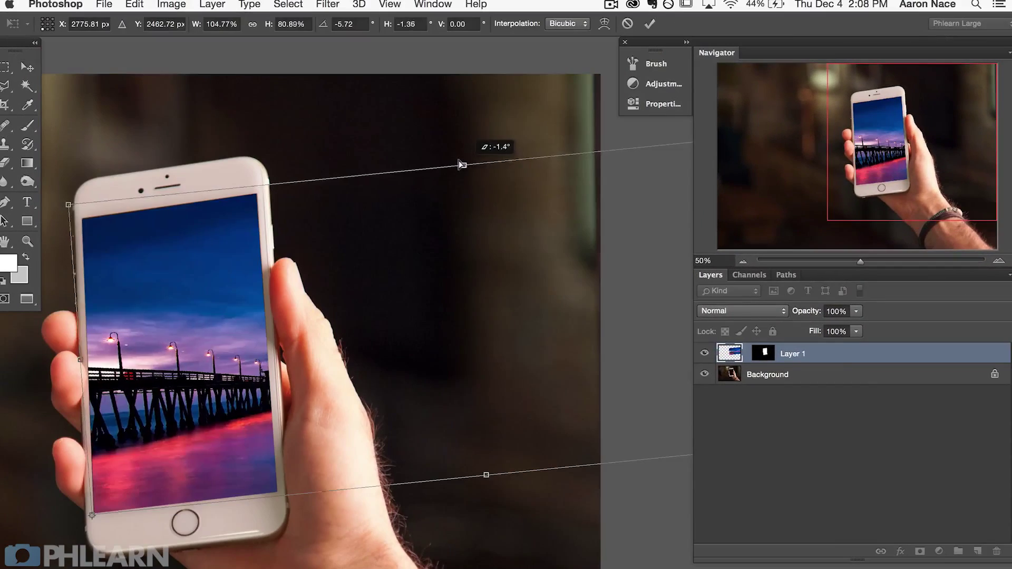
pyautogui.moveTo(459, 164); pyautogui.dragTo(300, 218)
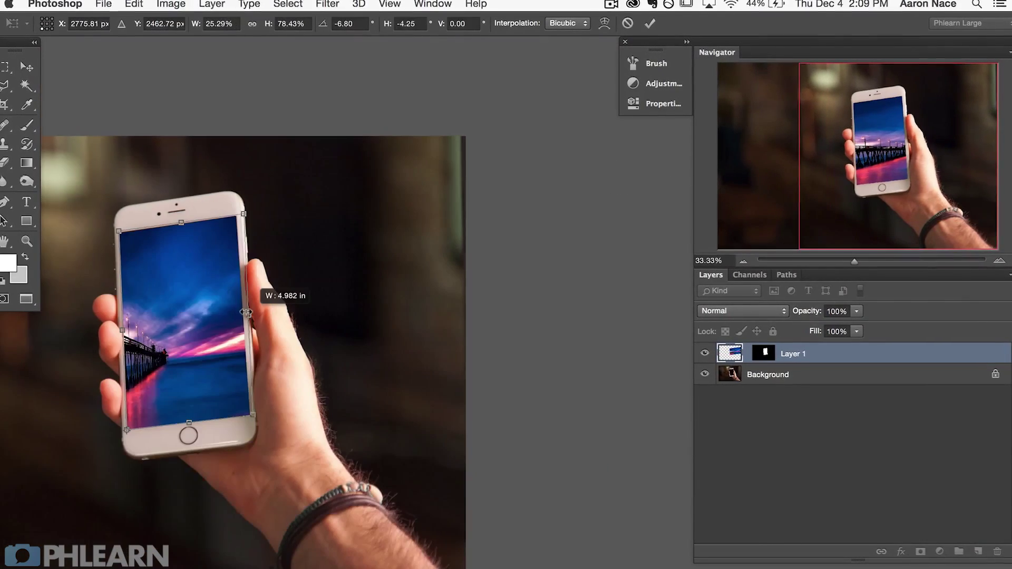
# Adjust the pier photo's skew and width to fit the phone screen
pyautogui.moveTo(264, 293); pyautogui.dragTo(441, 292)
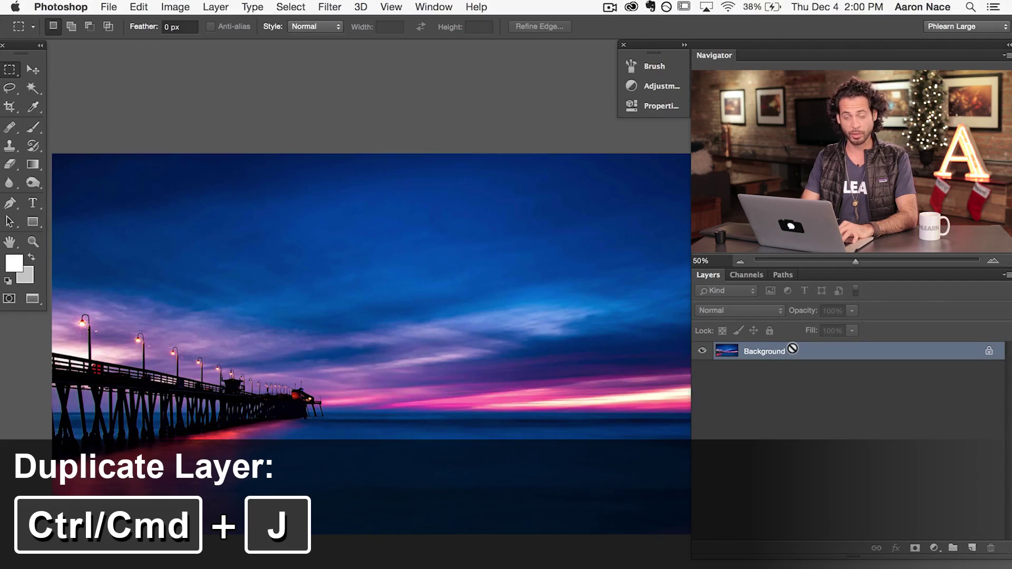
# Duplicate the pier Background into Layer 1 and select the Move tool
pyautogui.hotkey('ctrl', 'j')
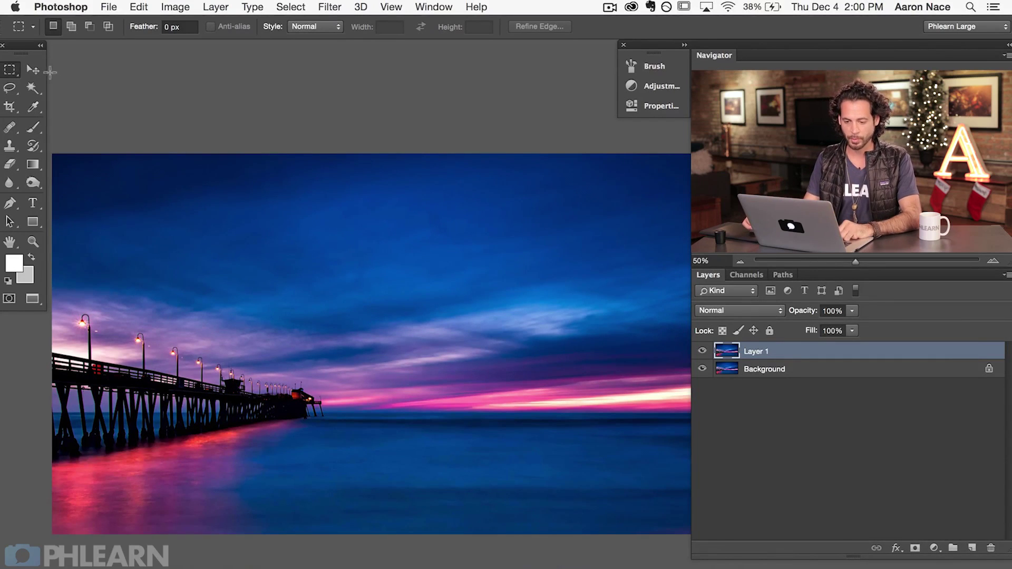
pyautogui.click(33, 71)
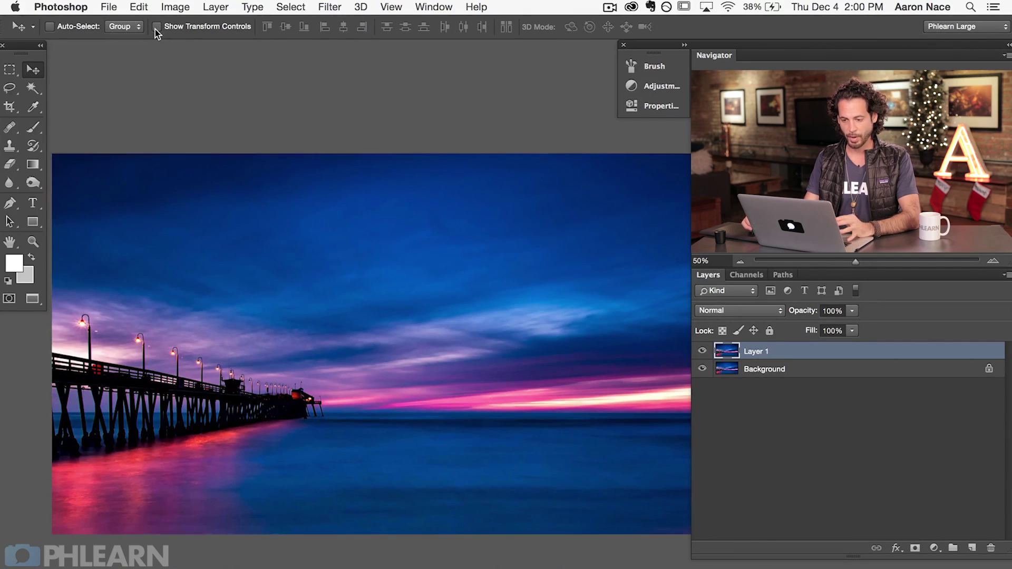
pyautogui.scroll(1, 140, 214)
pyautogui.hscroll(-3, 474, 311)
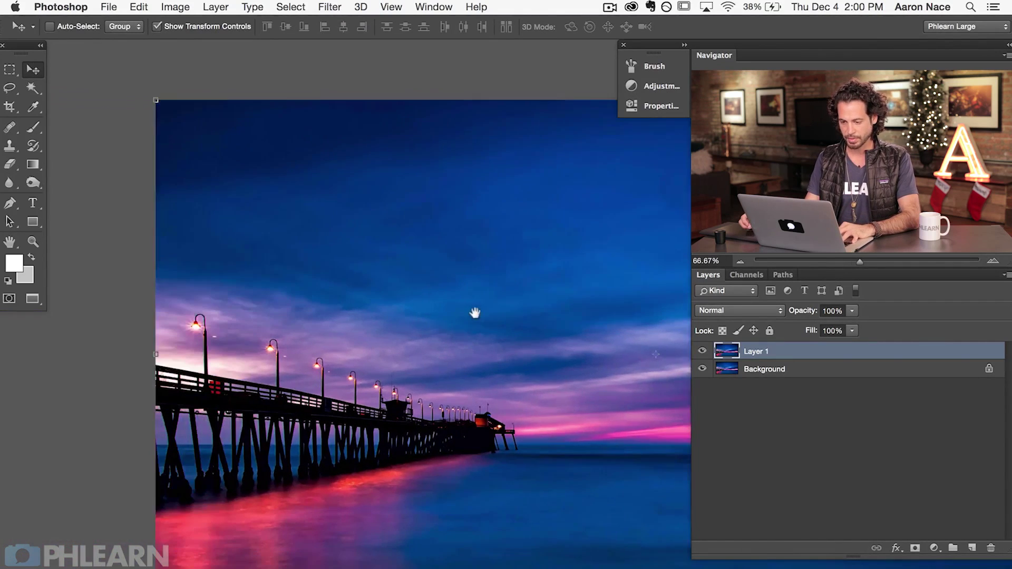
pyautogui.scroll(-1, 351, 221)
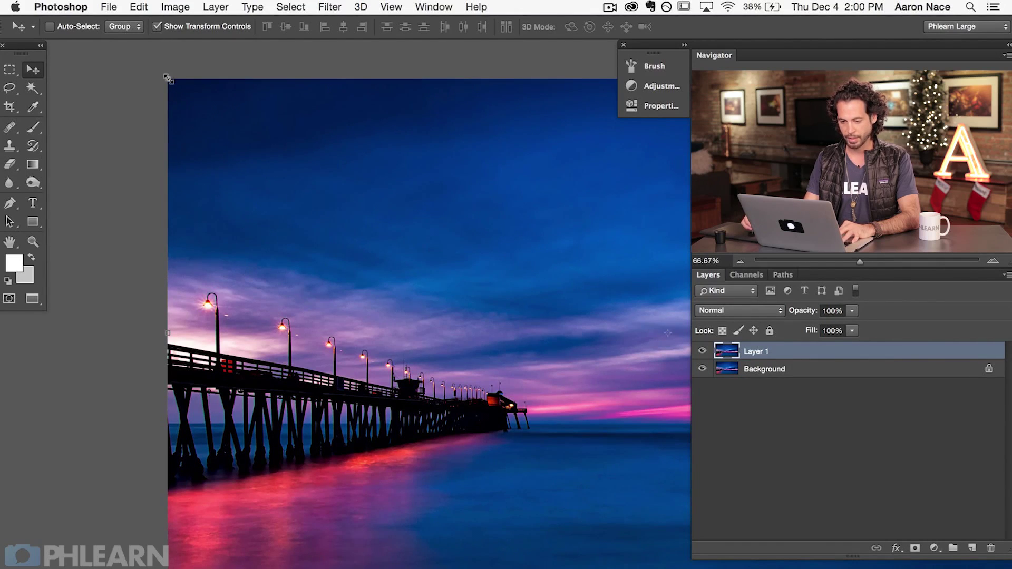
pyautogui.moveTo(166, 76); pyautogui.dragTo(325, 175)
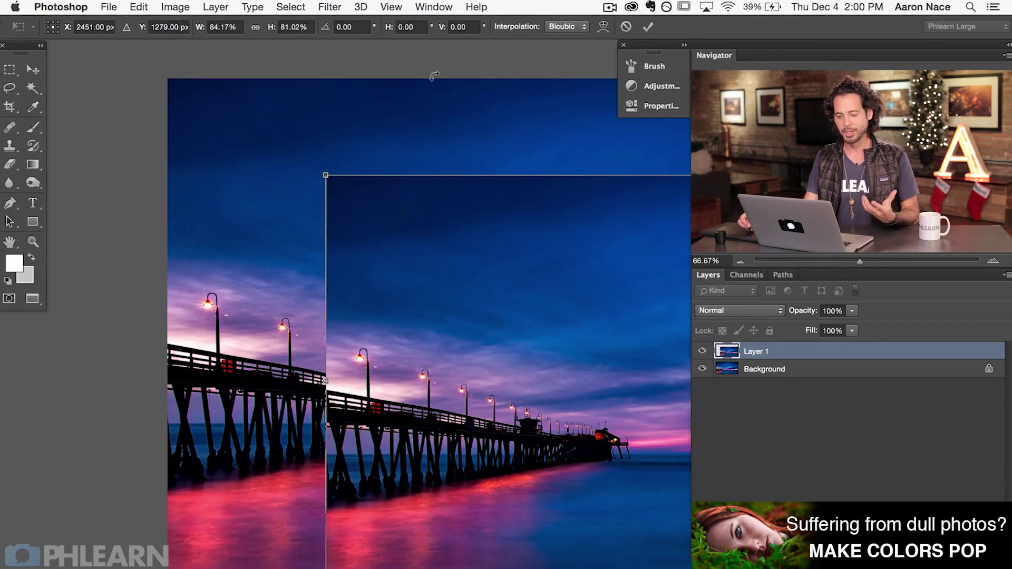
pyautogui.press('Escape')
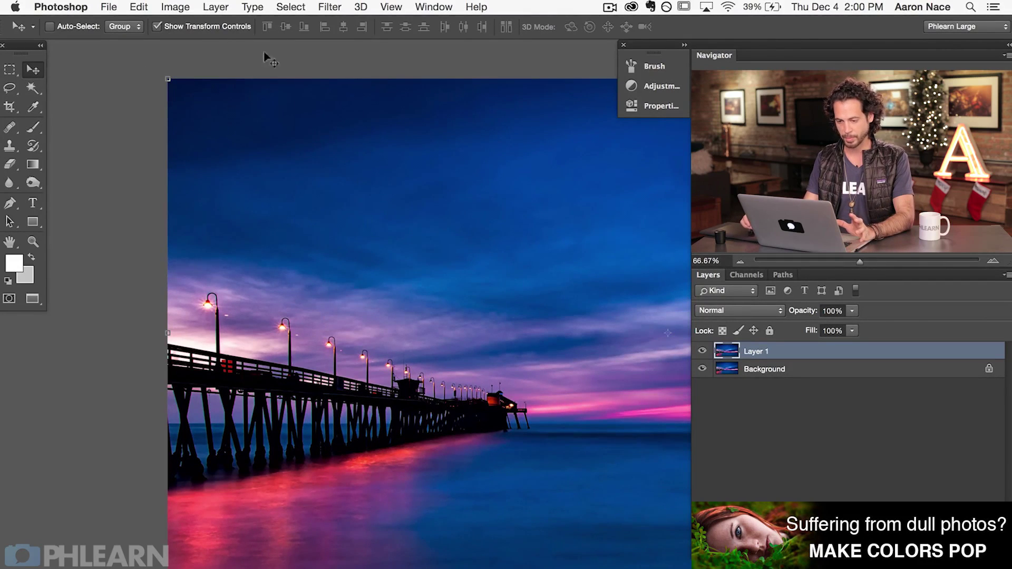
pyautogui.moveTo(165, 77); pyautogui.dragTo(431, 183)
pyautogui.press('Escape')
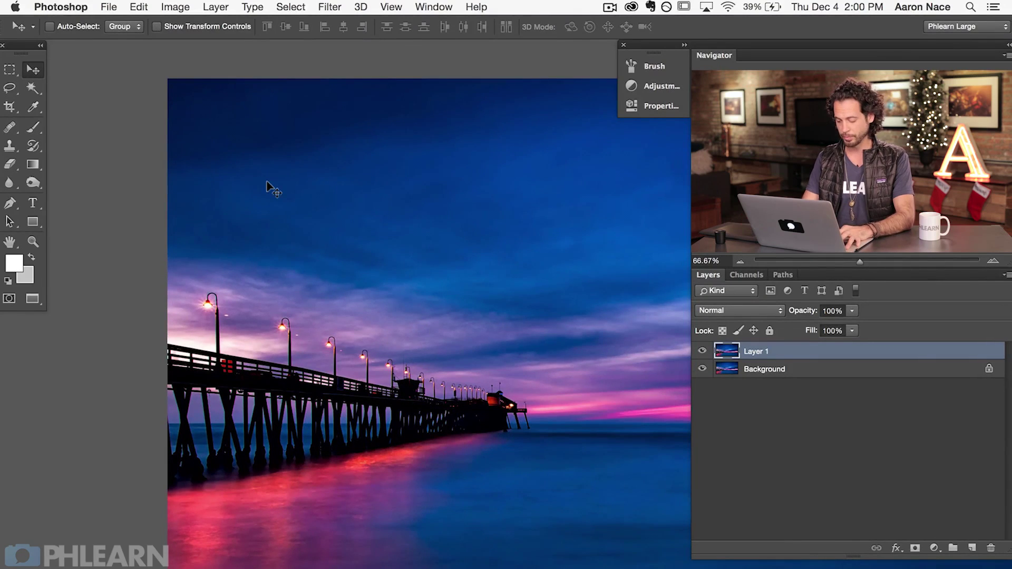
pyautogui.press('super+minus')
pyautogui.moveTo(465, 330); pyautogui.dragTo(309, 323)
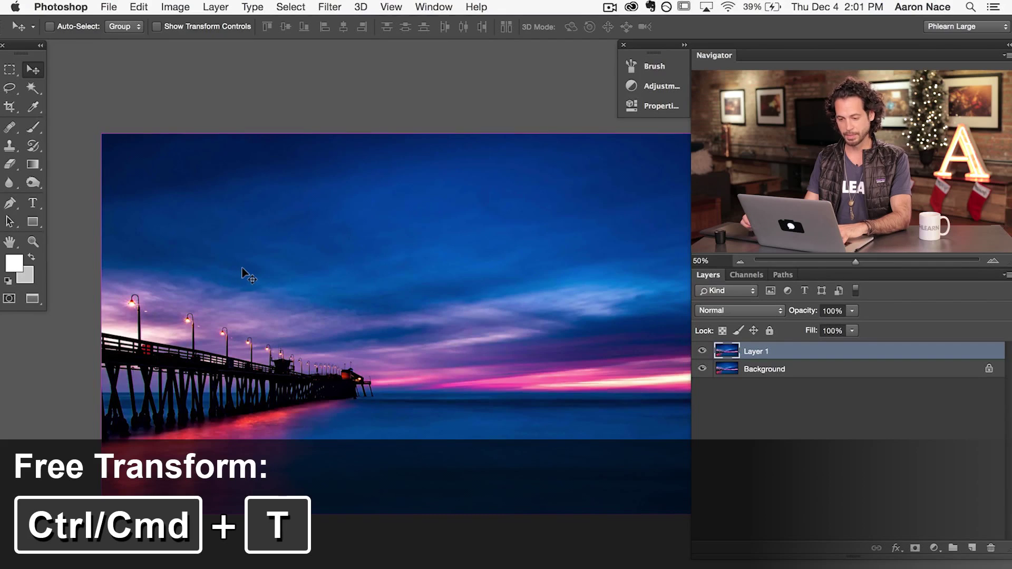
# Free-transform Layer 1, trying rotations of about -20° and 30° before returning to 0°
pyautogui.press('super+t')
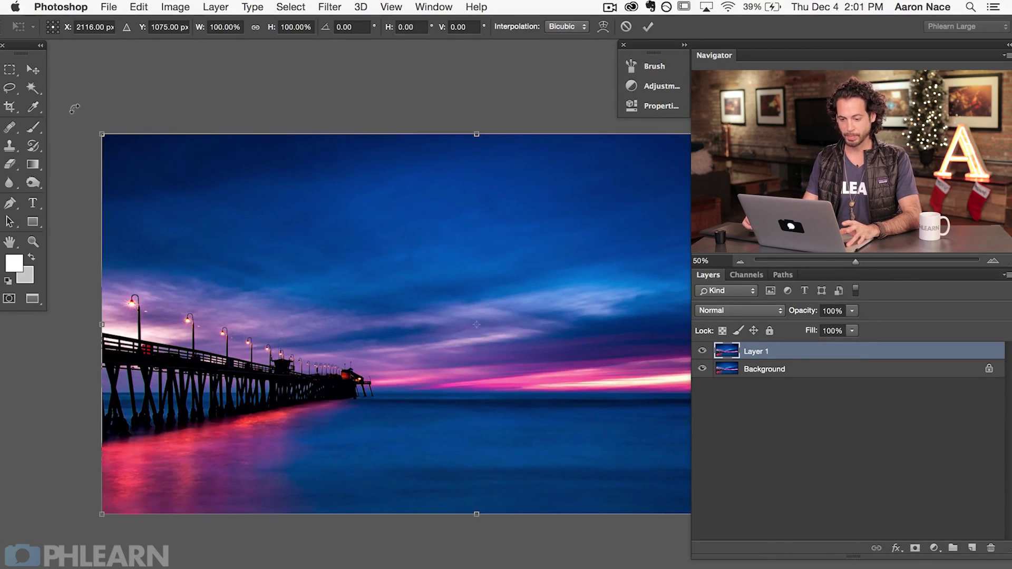
pyautogui.moveTo(76, 111); pyautogui.dragTo(82, 150)
pyautogui.moveTo(120, 108); pyautogui.dragTo(140, 207)
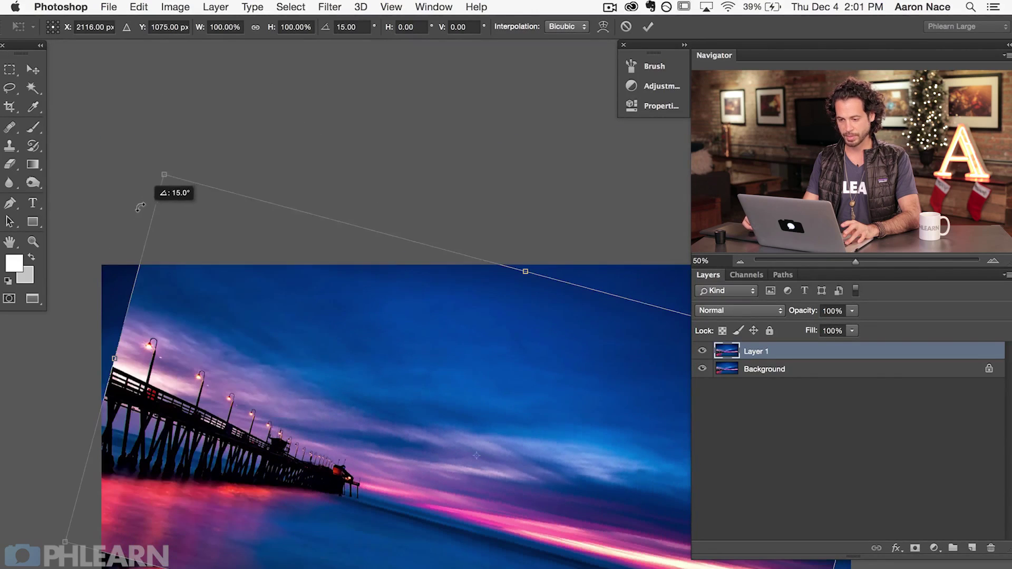
pyautogui.moveTo(213, 163); pyautogui.dragTo(86, 261)
pyautogui.moveTo(236, 444); pyautogui.dragTo(259, 273)
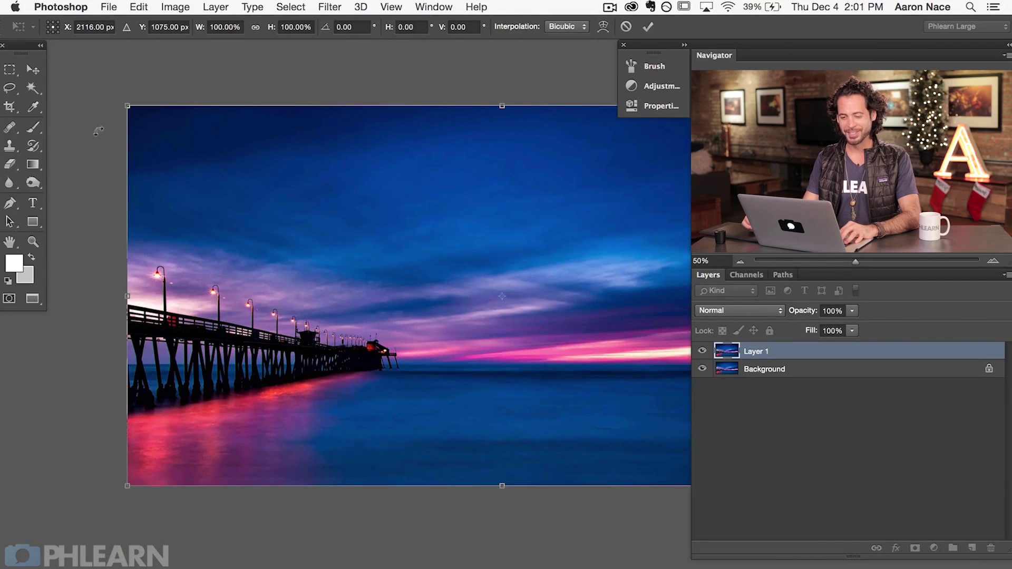
# Scale Layer 1 down to roughly half size and move it toward the upper left
pyautogui.moveTo(105, 103); pyautogui.dragTo(162, 105)
pyautogui.hscroll(3, 260, 220)
pyautogui.scroll(2, 260, 220)
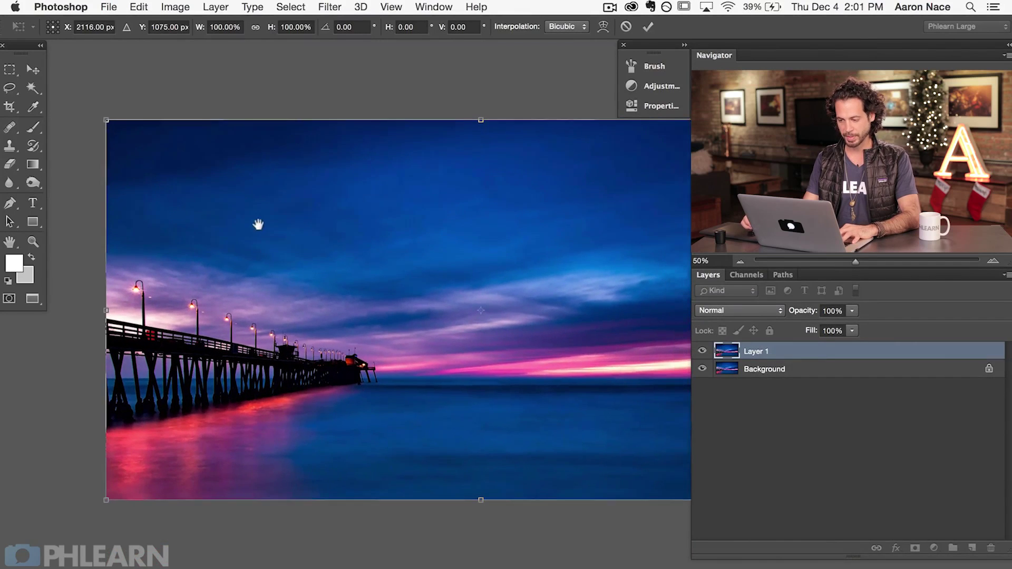
pyautogui.moveTo(87, 119); pyautogui.dragTo(297, 217)
pyautogui.moveTo(293, 504); pyautogui.dragTo(418, 409)
pyautogui.moveTo(474, 320); pyautogui.dragTo(258, 307)
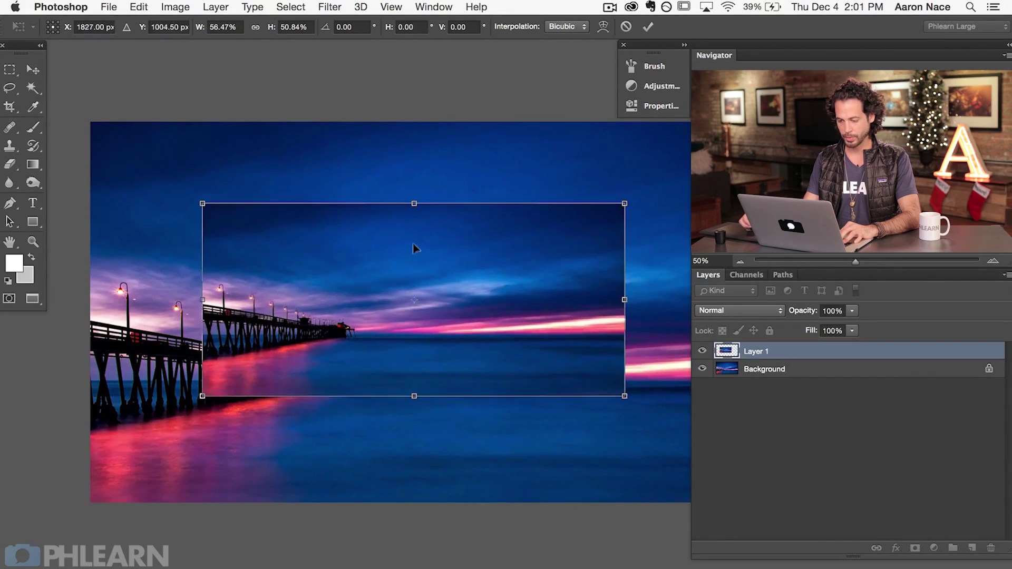
pyautogui.moveTo(359, 285); pyautogui.dragTo(361, 314)
# Fine-tune Layer 1's position and reduce its tilt to about -0.4°
pyautogui.moveTo(346, 463); pyautogui.dragTo(417, 548)
pyautogui.press('super+z')
pyautogui.moveTo(348, 343); pyautogui.dragTo(328, 343)
pyautogui.moveTo(608, 390)
pyautogui.mouseDown()
pyautogui.moveTo(599, 380)
pyautogui.moveTo(606, 390)
pyautogui.mouseUp()
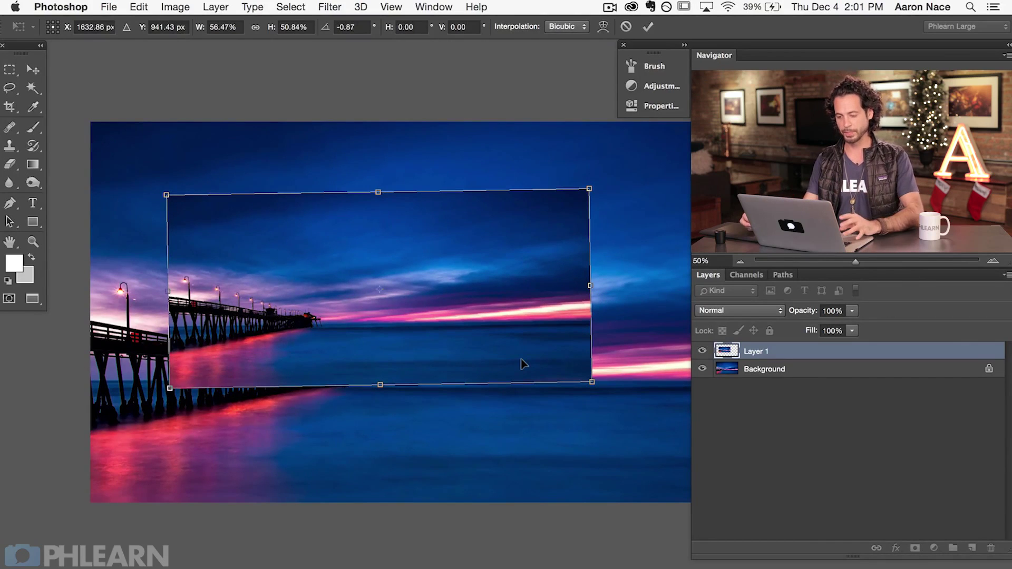
pyautogui.moveTo(558, 351); pyautogui.dragTo(563, 355)
pyautogui.moveTo(609, 402); pyautogui.dragTo(612, 400)
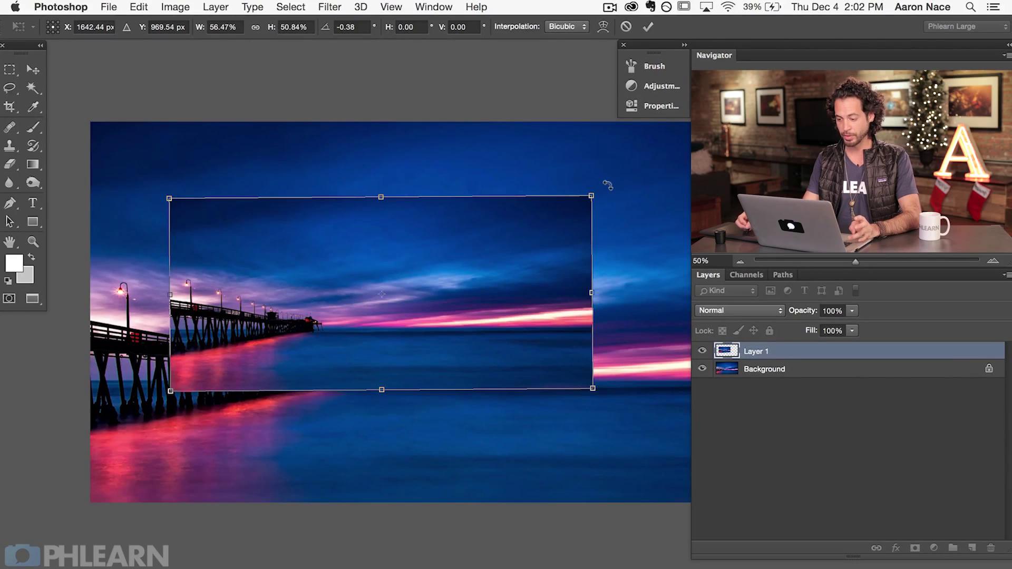
pyautogui.moveTo(614, 212); pyautogui.dragTo(569, 211)
# Resize Layer 1 from its top-right corner to about 65% by 58.5%, moving the pivot upper right
pyautogui.moveTo(571, 204); pyautogui.dragTo(651, 168)
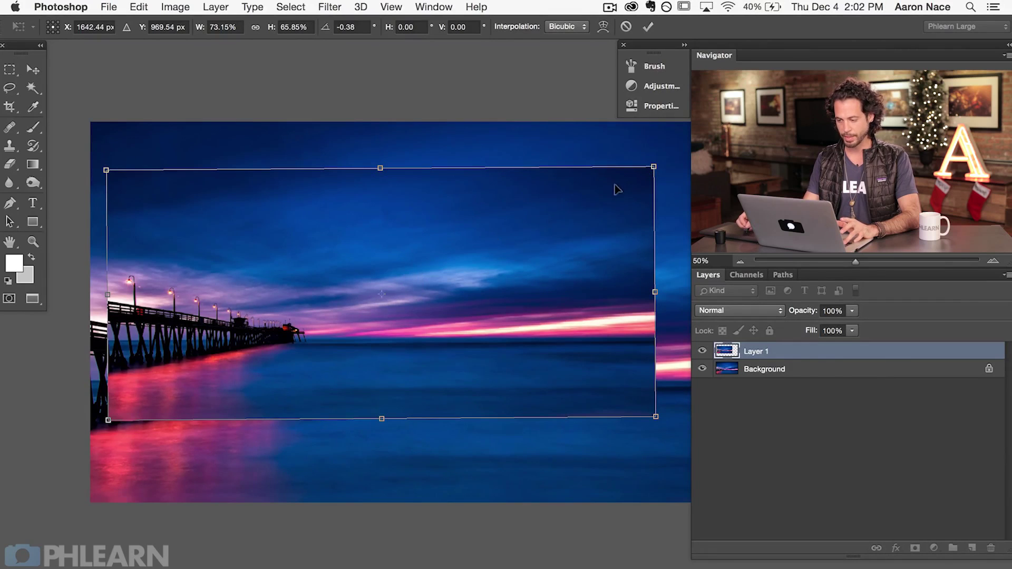
pyautogui.moveTo(653, 165); pyautogui.dragTo(619, 153)
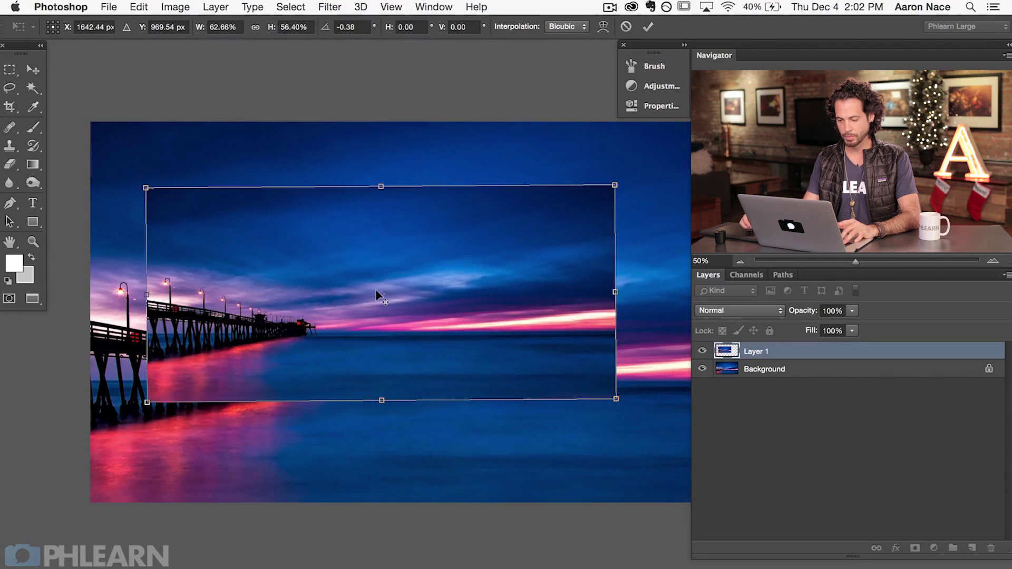
pyautogui.moveTo(375, 293); pyautogui.dragTo(542, 221)
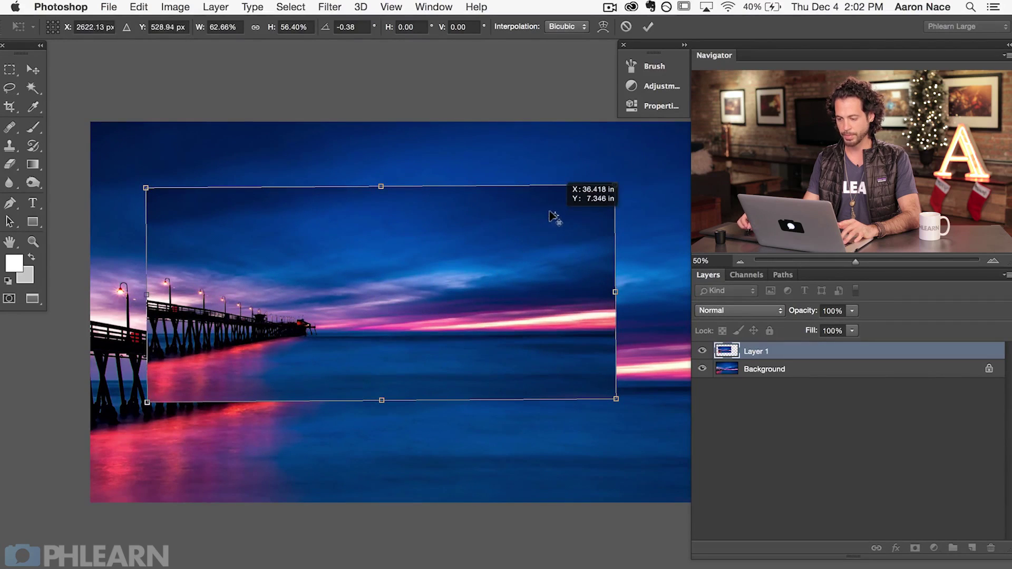
pyautogui.moveTo(614, 184)
pyautogui.mouseDown()
pyautogui.moveTo(558, 213)
pyautogui.moveTo(621, 176)
pyautogui.moveTo(576, 201)
pyautogui.moveTo(617, 184)
pyautogui.mouseUp()
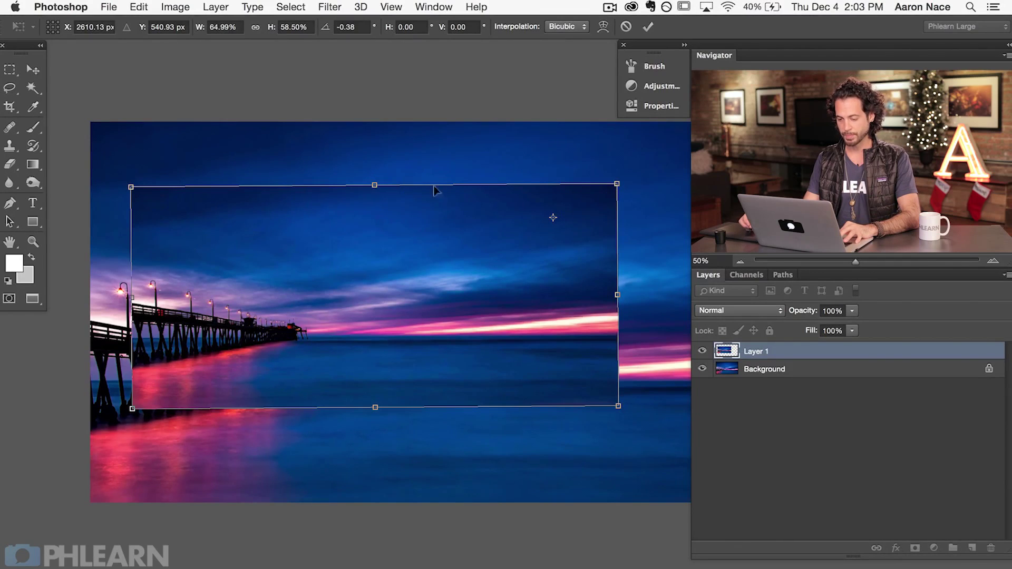
# Try skewing Layer 1 into a parallelogram and distorting its corners, then discard the transform
pyautogui.moveTo(369, 179); pyautogui.dragTo(386, 193)
pyautogui.moveTo(623, 299); pyautogui.dragTo(533, 302)
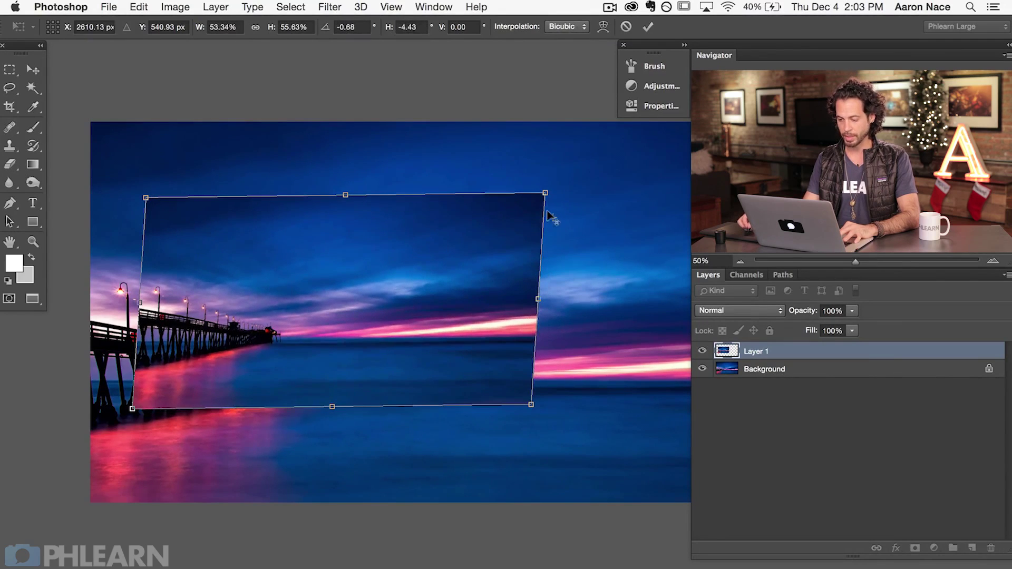
pyautogui.moveTo(540, 193); pyautogui.dragTo(442, 257)
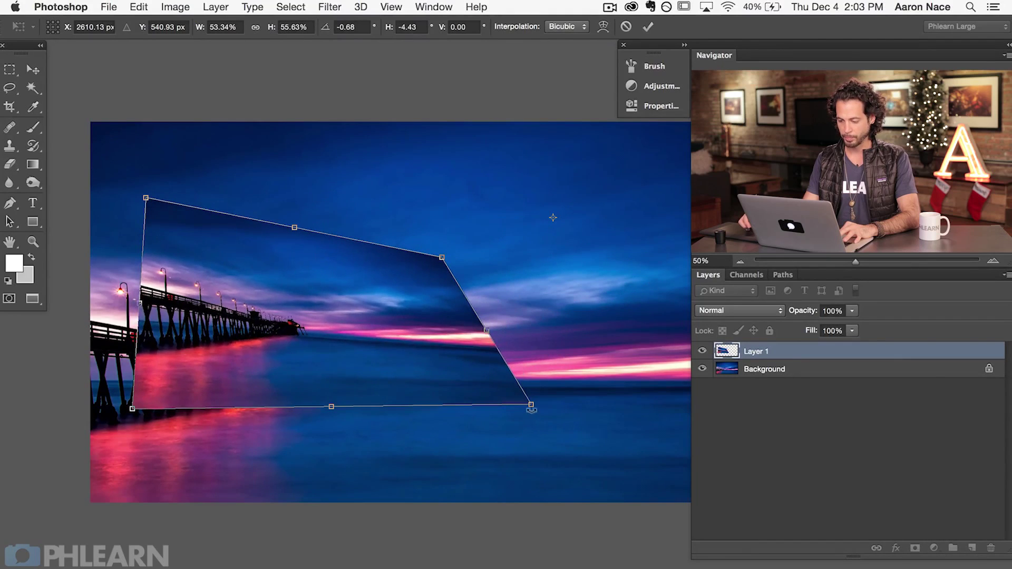
pyautogui.moveTo(529, 405); pyautogui.dragTo(435, 338)
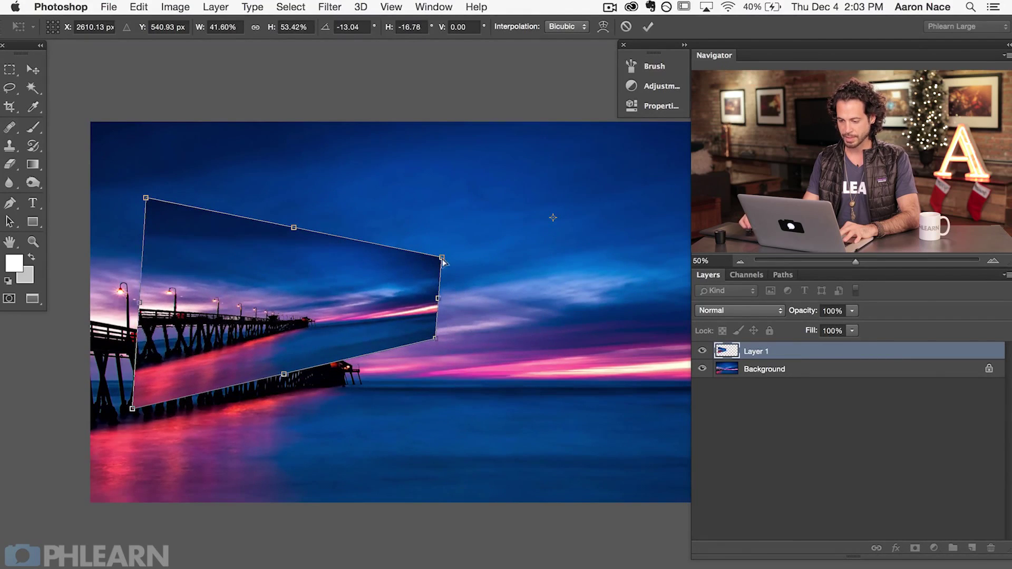
pyautogui.moveTo(436, 257); pyautogui.dragTo(430, 249)
pyautogui.moveTo(131, 407); pyautogui.dragTo(155, 395)
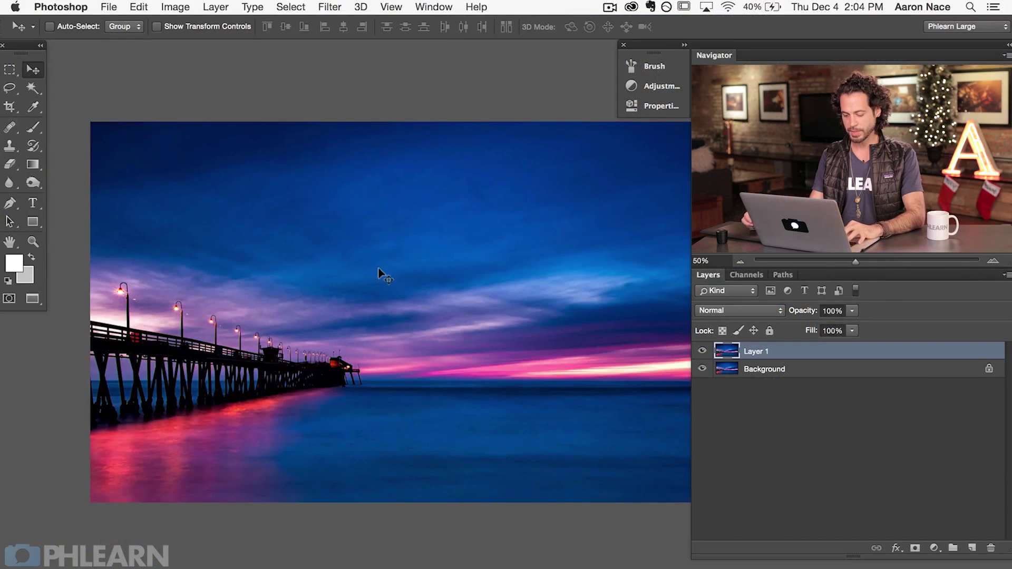
# Copy the pier photo into the IMG_1145.jpg phone picture as a new layer
pyautogui.press('f')
pyautogui.press('f')
pyautogui.press('f')
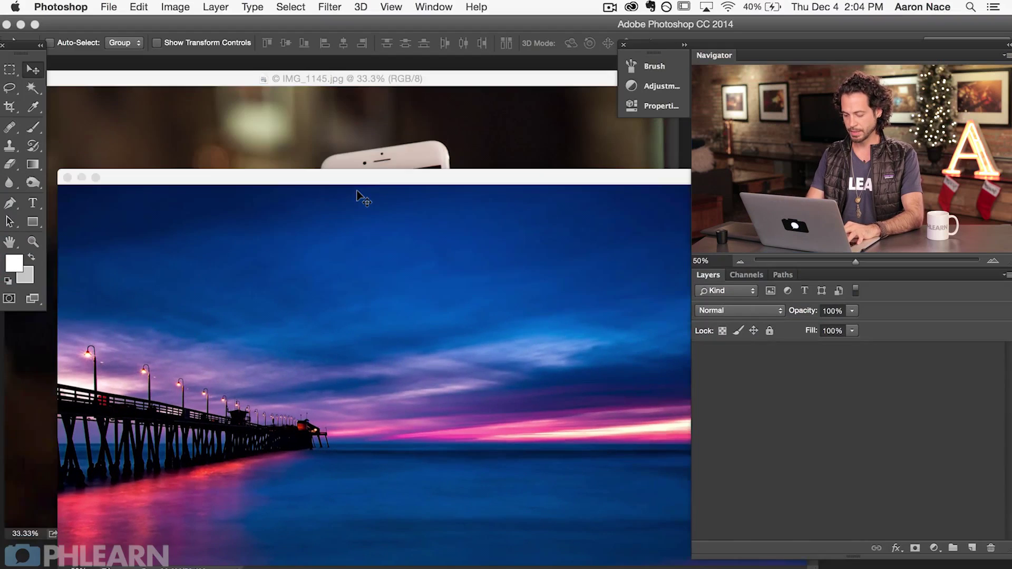
pyautogui.hotkey('ctrl', '-')
pyautogui.hotkey('ctrl', 'j')
pyautogui.moveTo(309, 177); pyautogui.dragTo(434, 347)
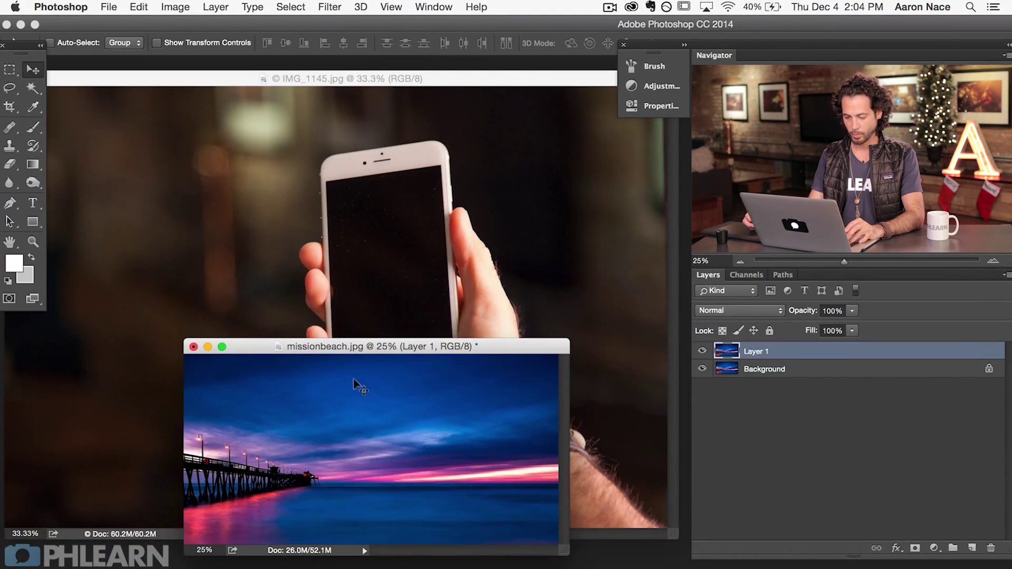
pyautogui.moveTo(320, 404); pyautogui.dragTo(304, 242)
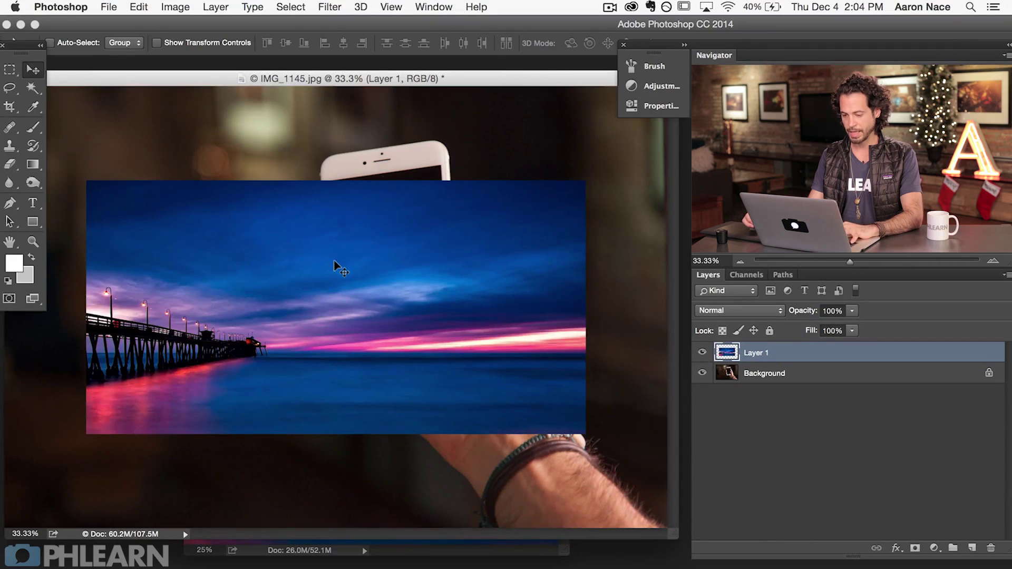
pyautogui.press('f')
pyautogui.moveTo(520, 339); pyautogui.dragTo(344, 333)
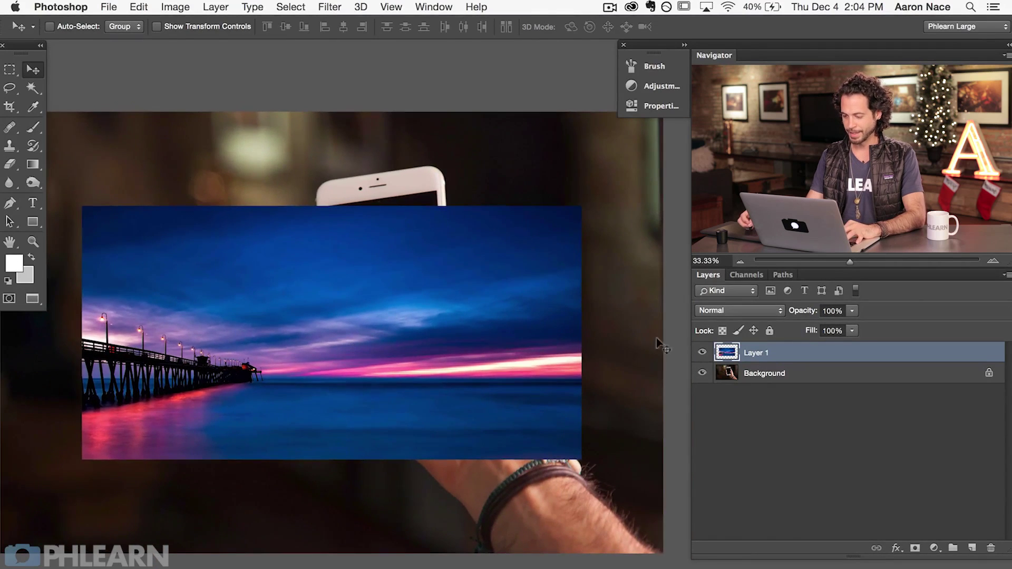
# Shift the pier layer up and right, then hide it and select the Background phone photo
pyautogui.click(702, 353)
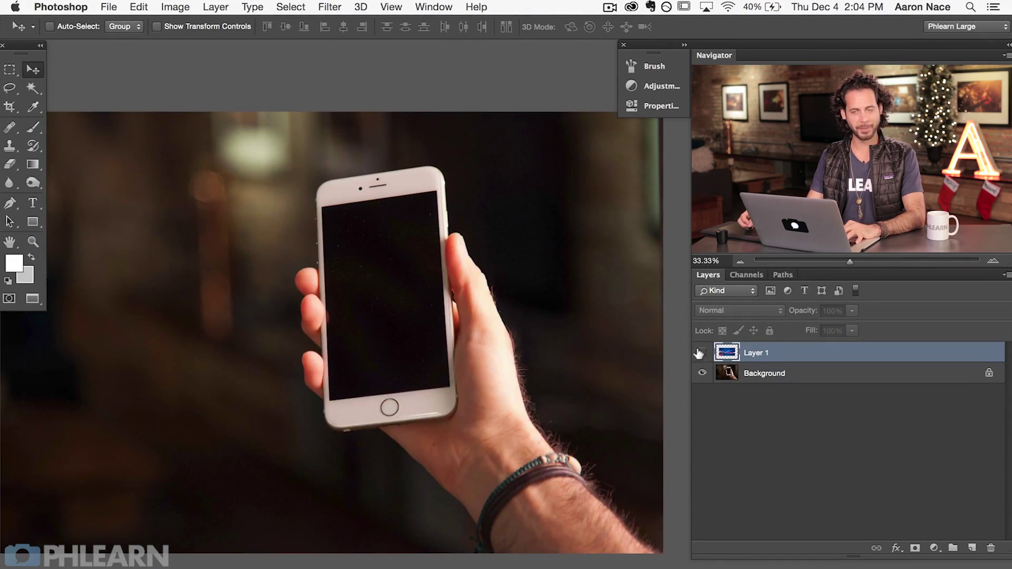
pyautogui.click(701, 352)
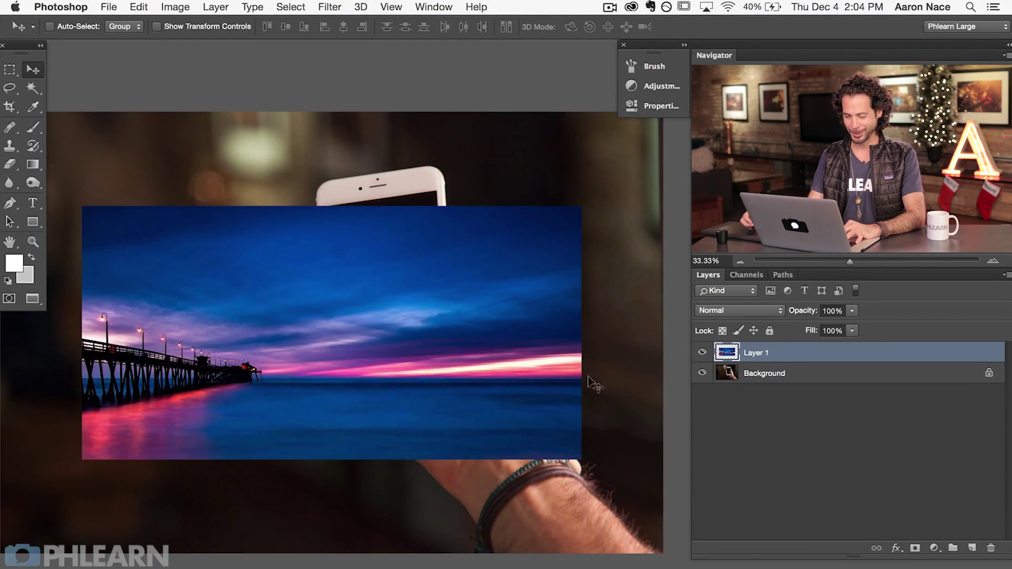
pyautogui.moveTo(460, 410); pyautogui.dragTo(486, 388)
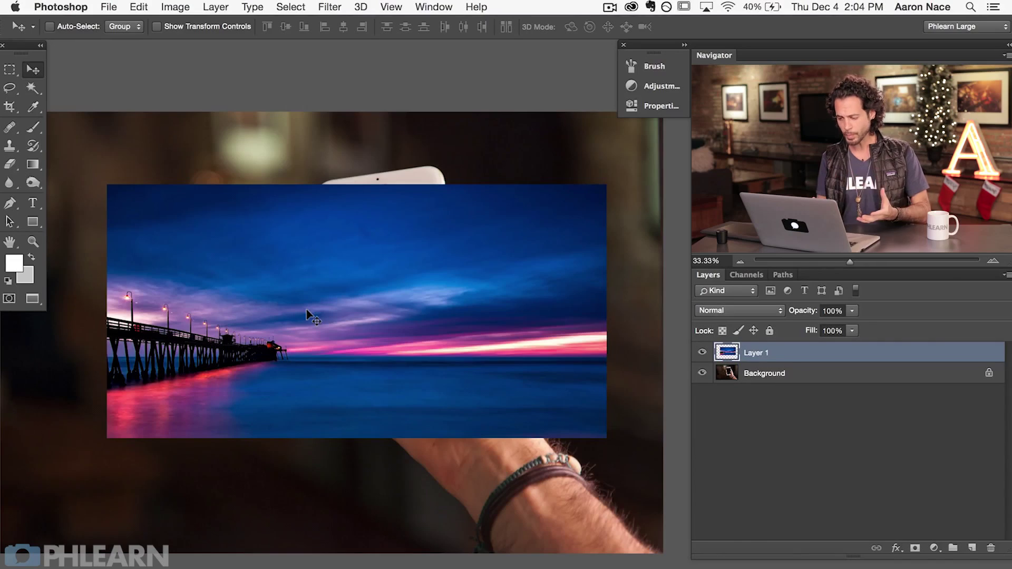
pyautogui.click(701, 352)
pyautogui.click(812, 373)
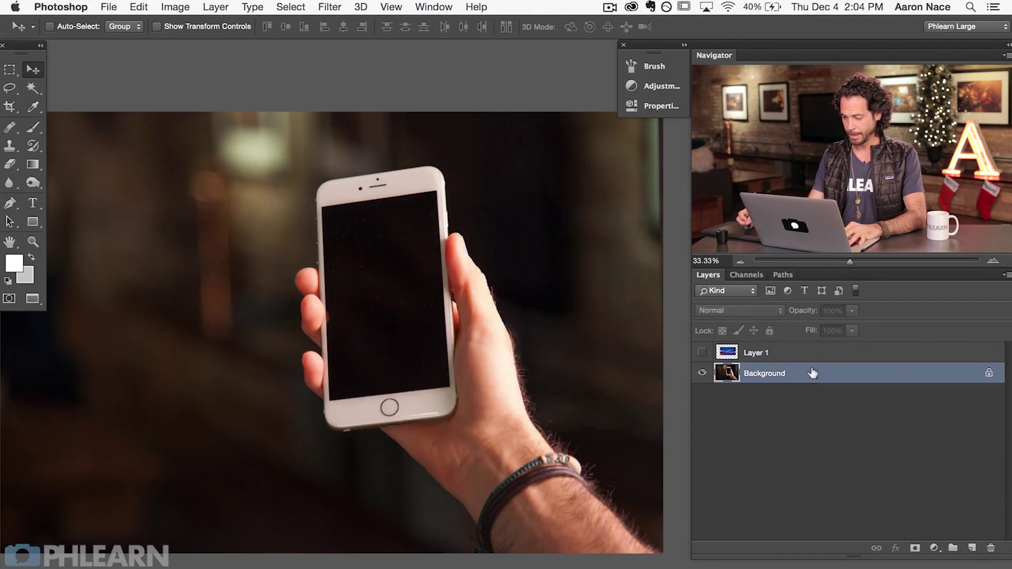
pyautogui.press('super+equal')
pyautogui.press('super+equal')
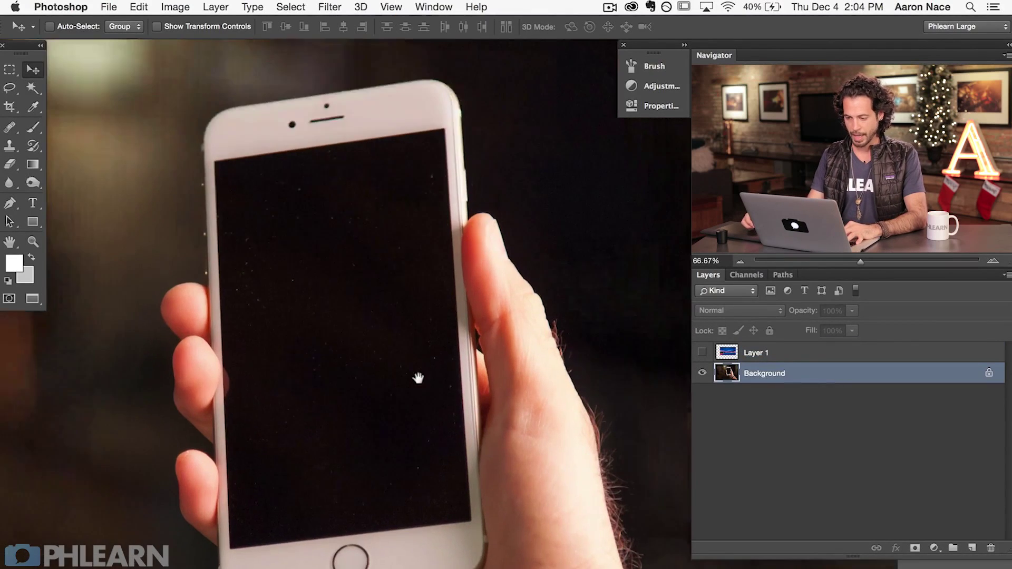
pyautogui.moveTo(418, 378); pyautogui.dragTo(437, 373)
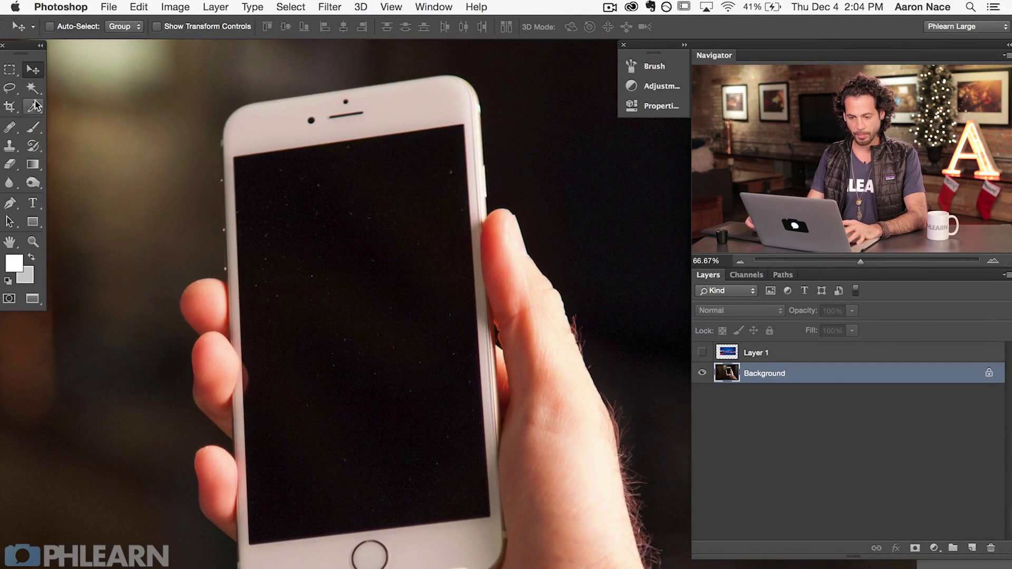
# Choose the Polygonal Lasso Tool and clear a practice selection
pyautogui.click(11, 93)
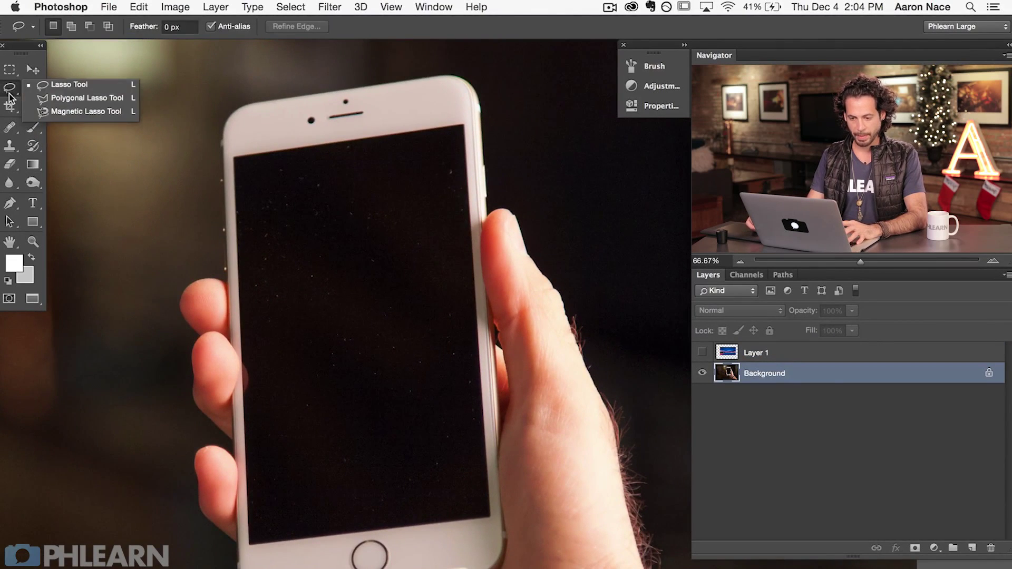
pyautogui.click(86, 98)
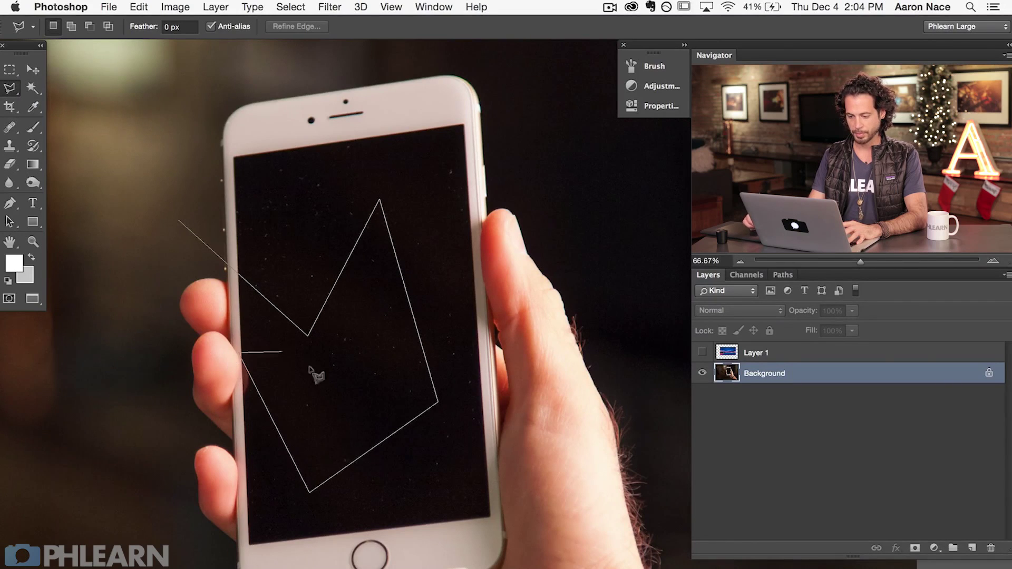
pyautogui.doubleClick(218, 301)
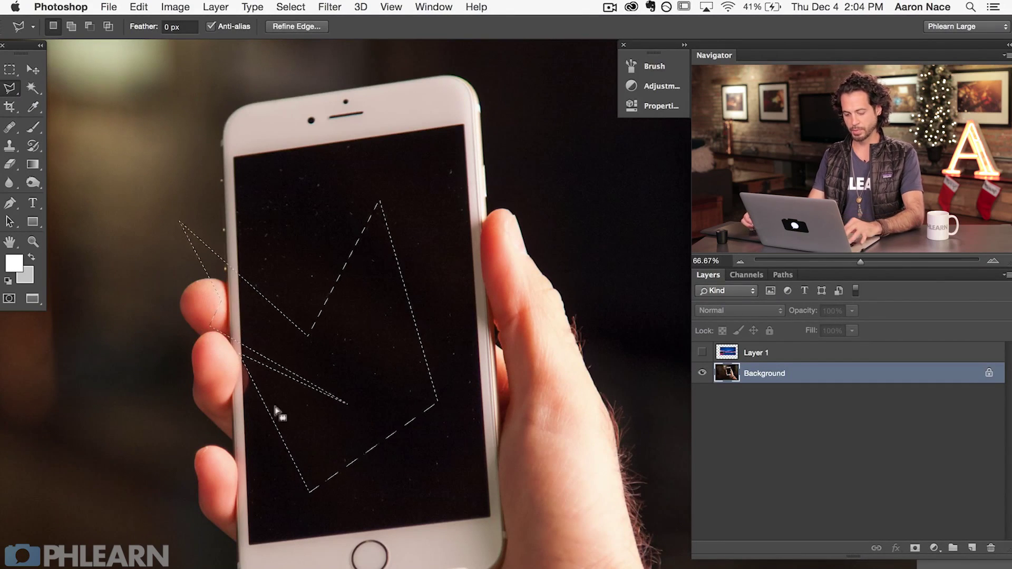
pyautogui.press('super+d')
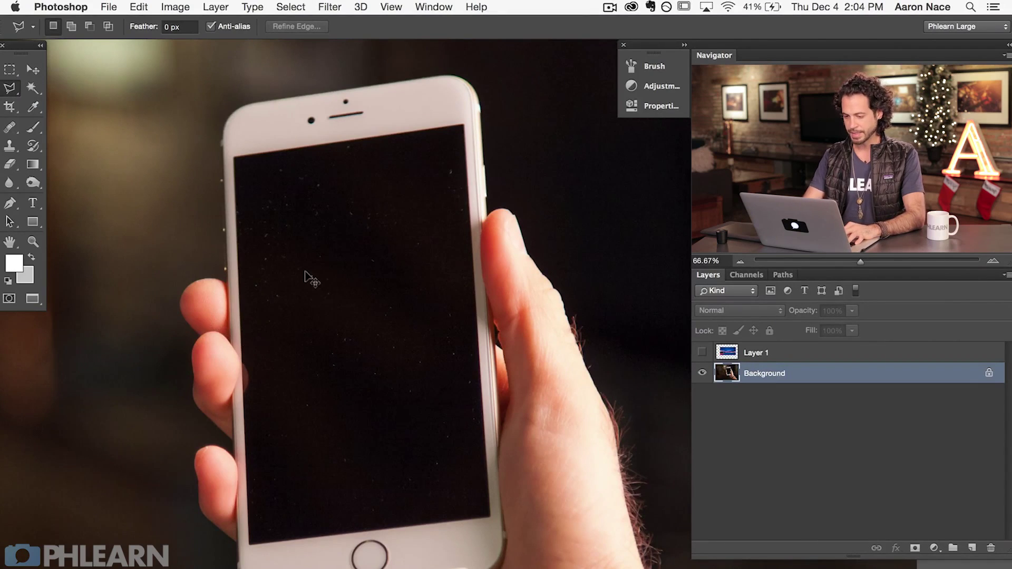
# At 100% zoom, trace the phone's black screen corner to corner into a closed selection
pyautogui.press('super+plus')
pyautogui.moveTo(440, 176); pyautogui.dragTo(446, 344)
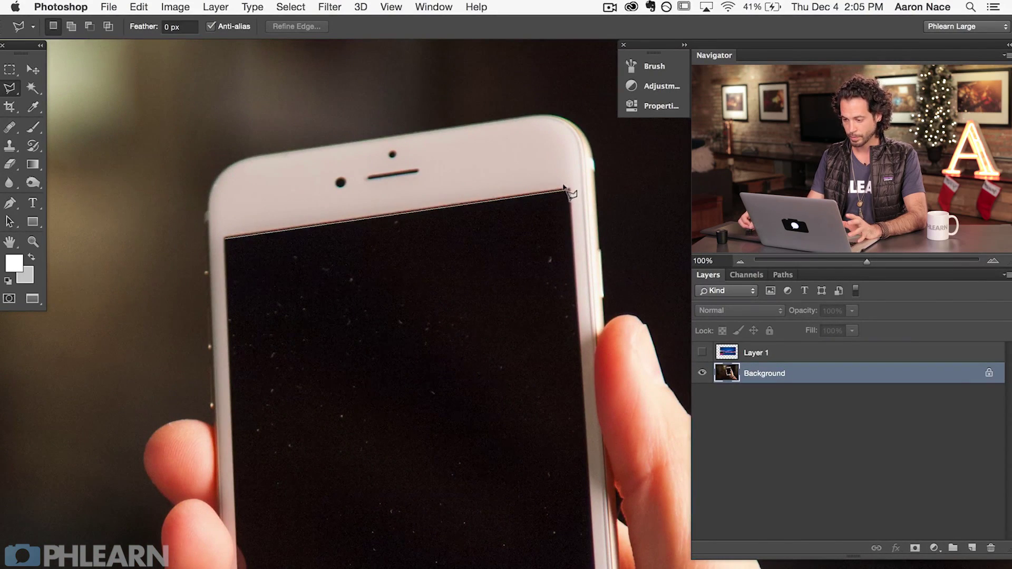
pyautogui.moveTo(557, 477); pyautogui.dragTo(473, 196)
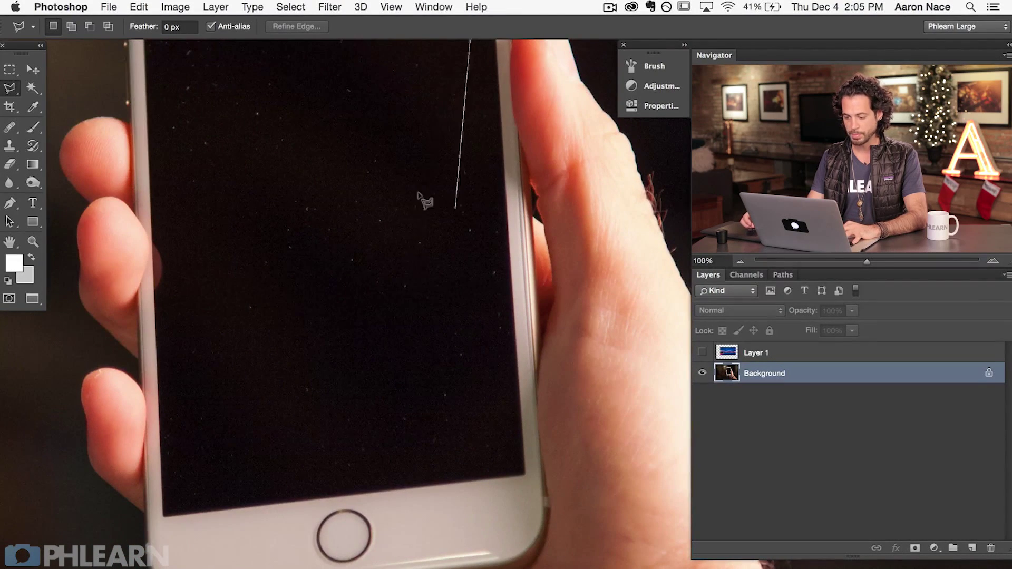
pyautogui.moveTo(371, 355)
pyautogui.mouseDown()
pyautogui.moveTo(530, 440)
pyautogui.moveTo(374, 286)
pyautogui.moveTo(418, 431)
pyautogui.moveTo(370, 288)
pyautogui.mouseUp()
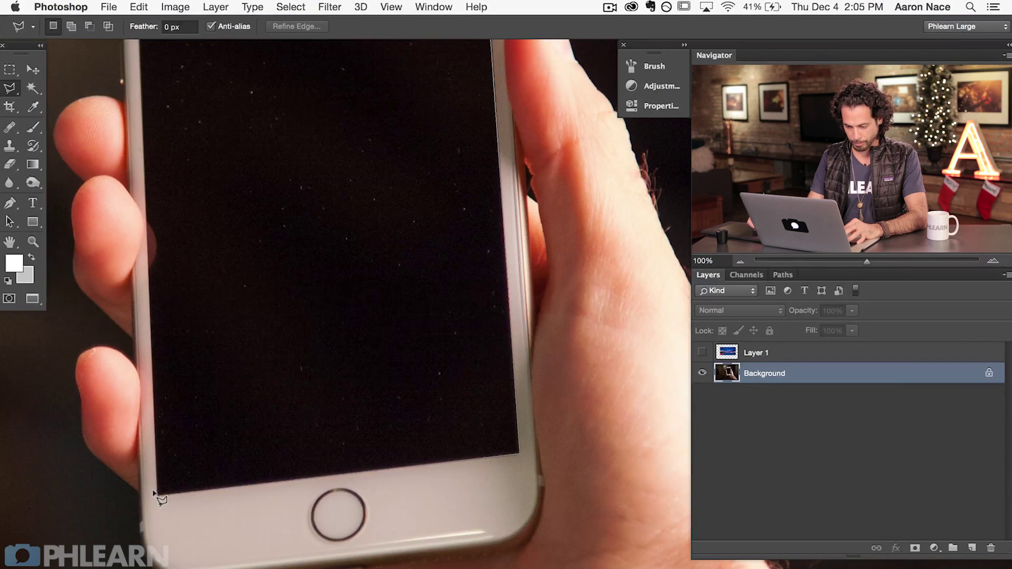
pyautogui.moveTo(180, 253)
pyautogui.mouseDown()
pyautogui.moveTo(253, 340)
pyautogui.moveTo(255, 362)
pyautogui.mouseUp()
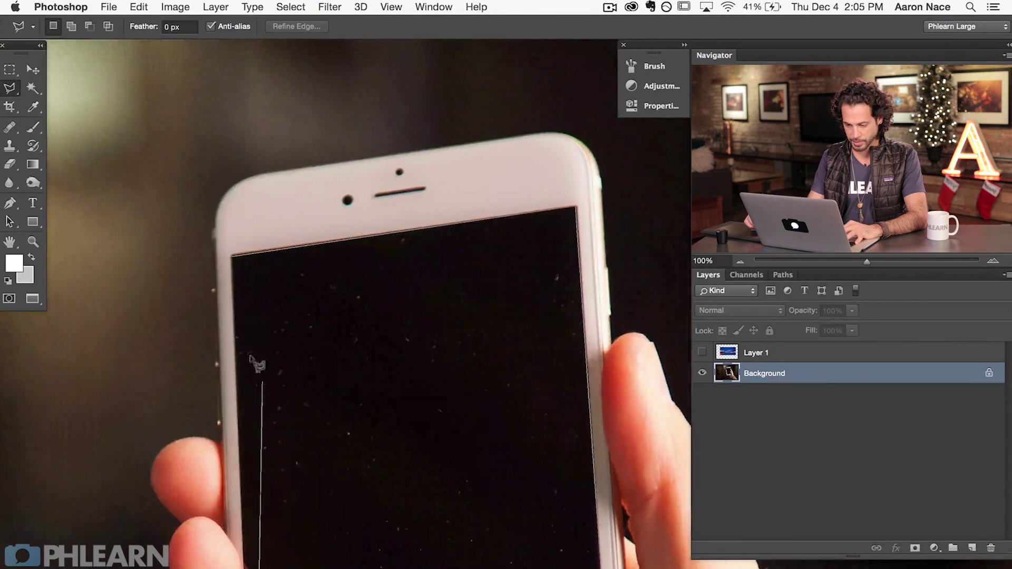
pyautogui.click(227, 254)
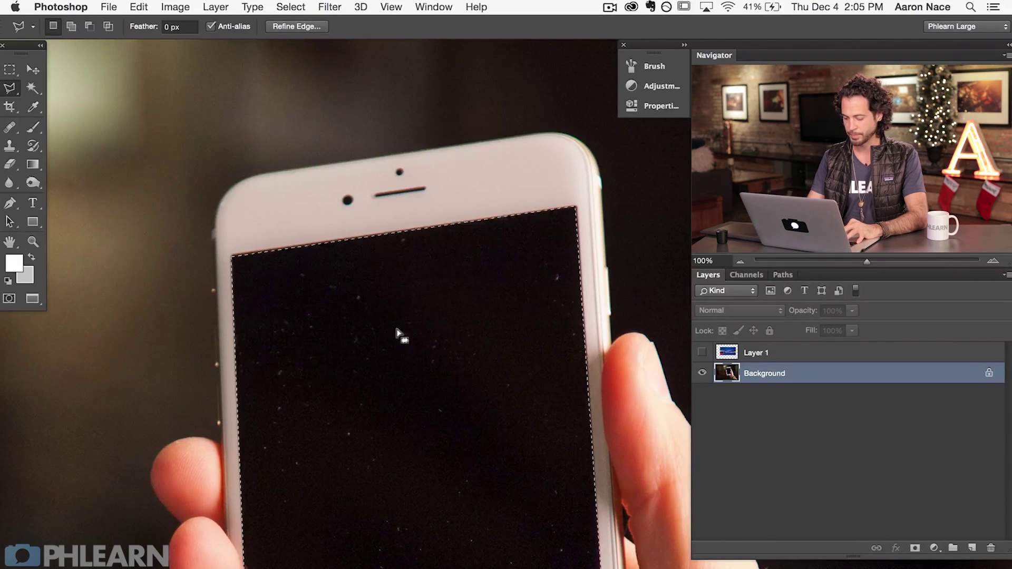
pyautogui.press('super+minus')
# Show and select Layer 1, then add a layer mask so the sunset fills only the phone screen
pyautogui.scroll(-5, 397, 333)
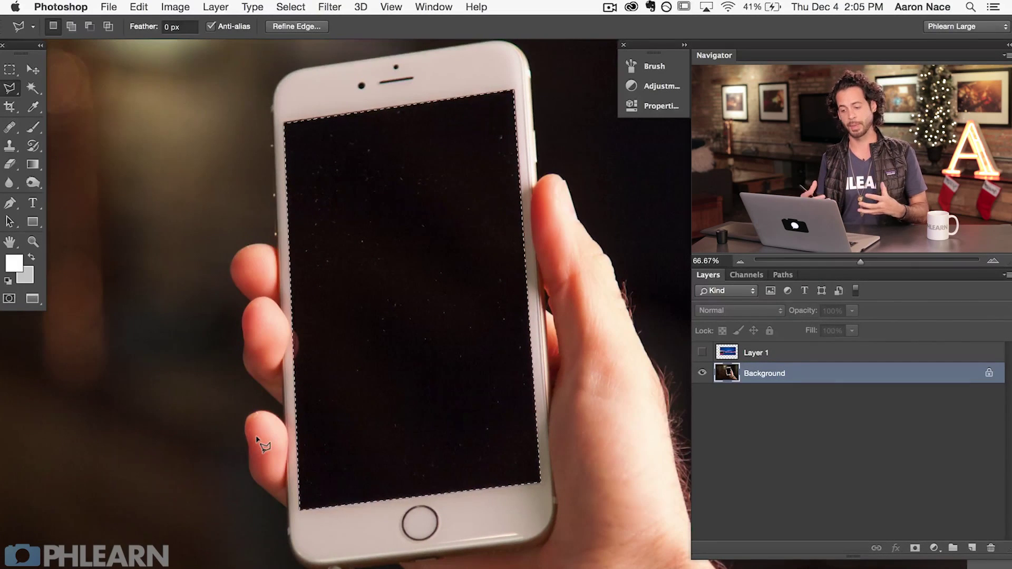
pyautogui.click(700, 352)
pyautogui.click(756, 353)
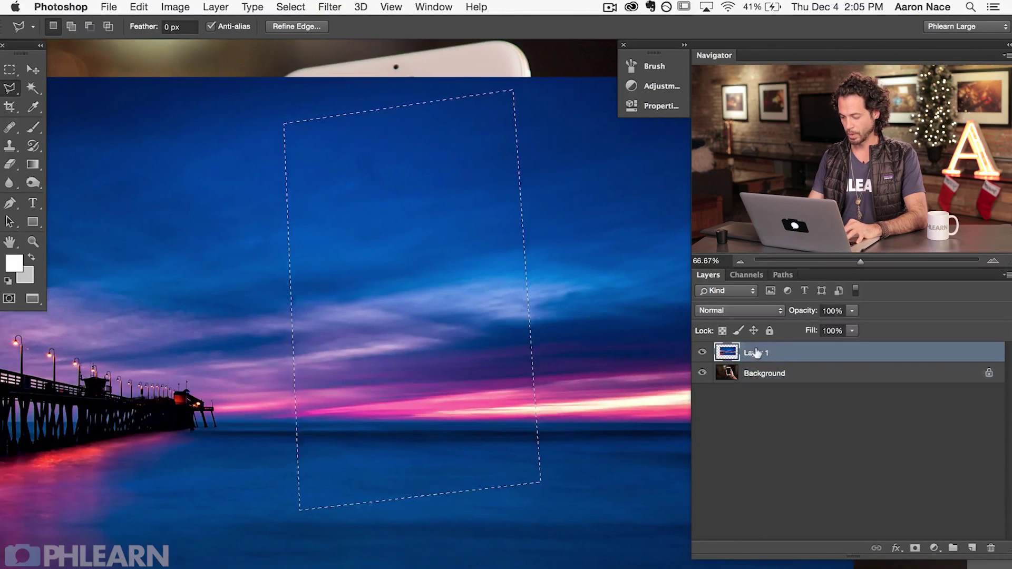
pyautogui.press('super+minus')
pyautogui.hscroll(-3, 393, 420)
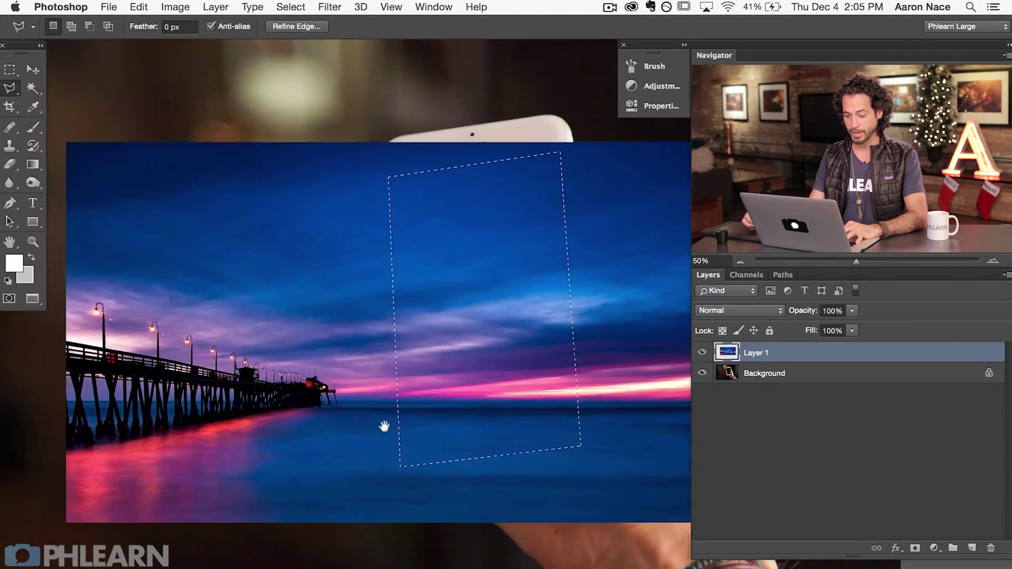
pyautogui.click(911, 550)
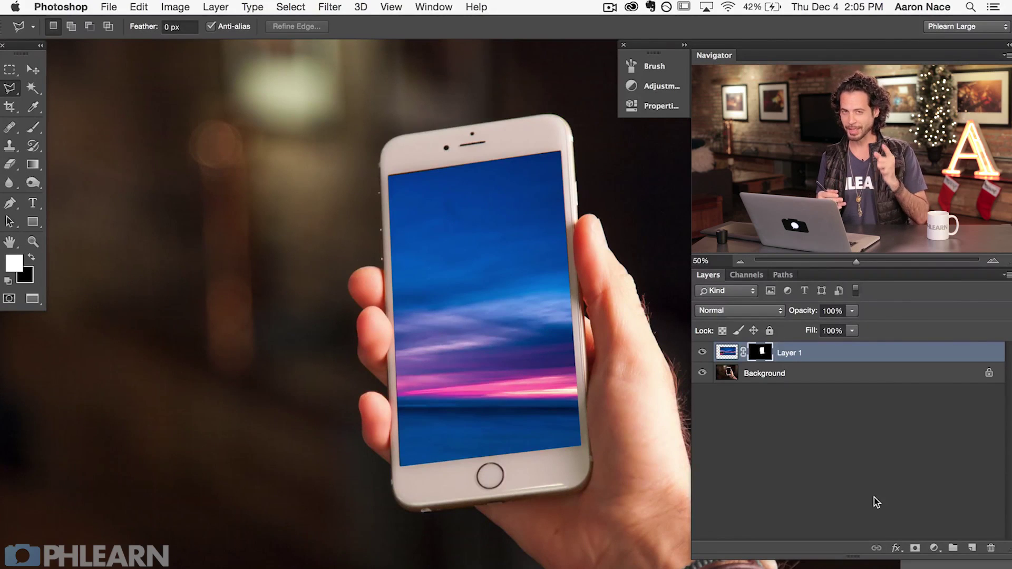
pyautogui.moveTo(523, 354); pyautogui.dragTo(474, 368)
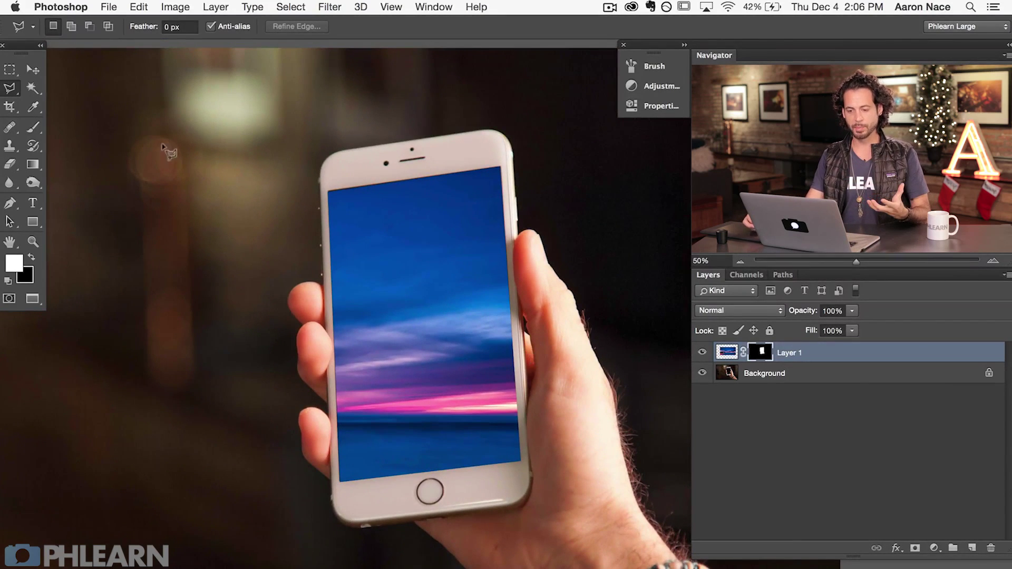
# Shift Layer 1's sunset photo down and left inside its mask so the lit pier fills the screen
pyautogui.click(33, 70)
pyautogui.moveTo(432, 373); pyautogui.dragTo(555, 336)
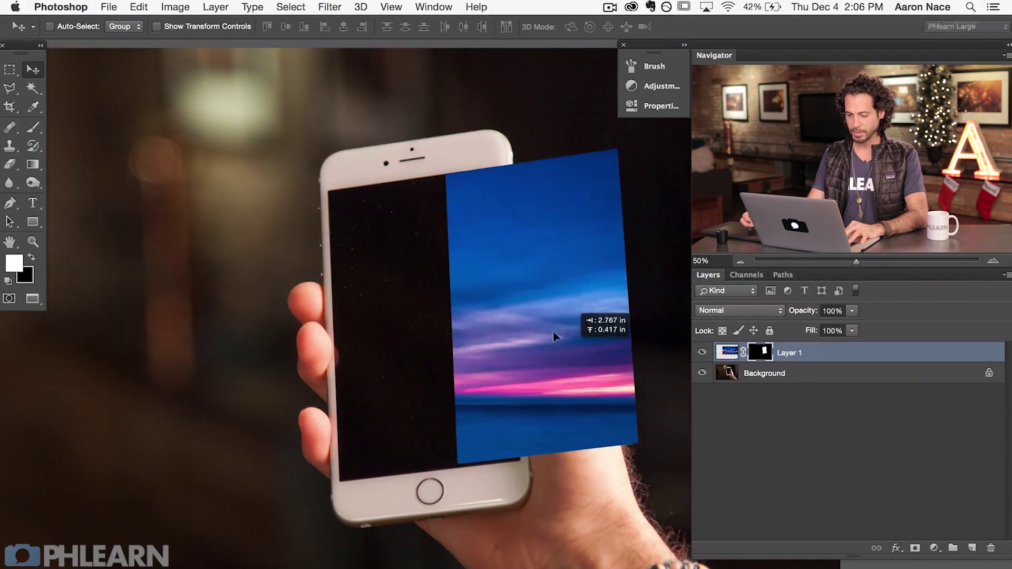
pyautogui.moveTo(511, 361); pyautogui.dragTo(511, 316)
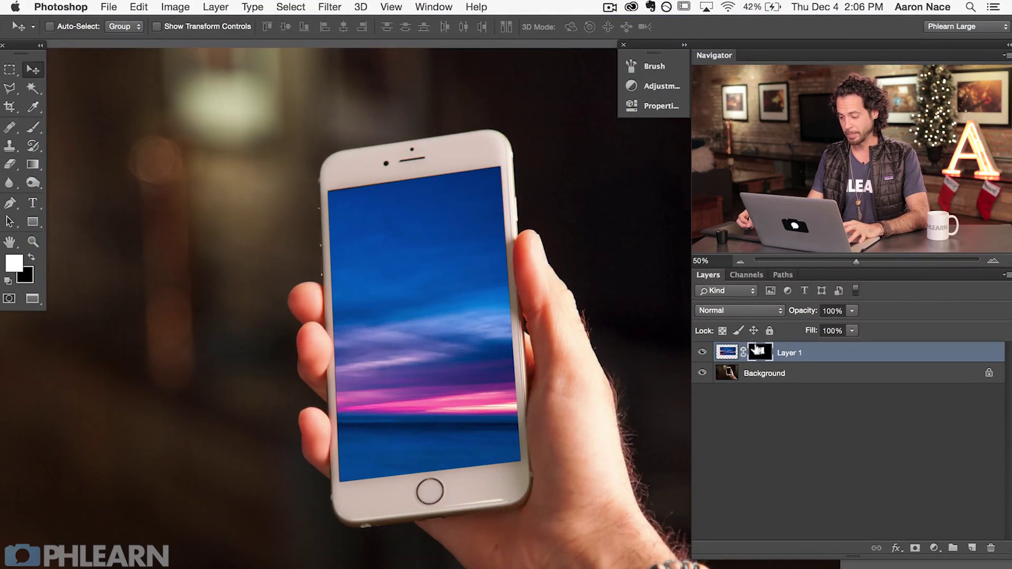
pyautogui.click(727, 351)
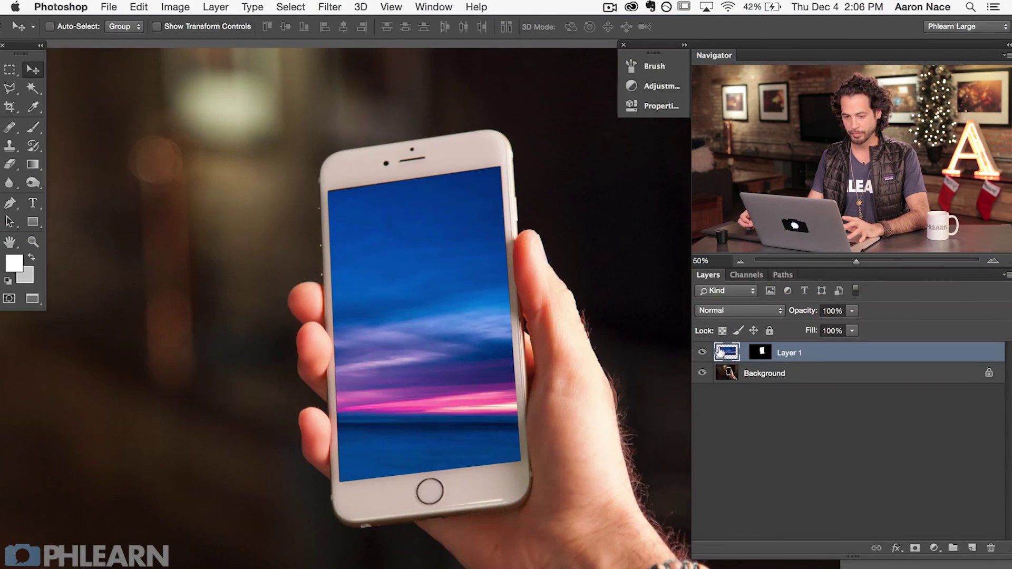
pyautogui.moveTo(397, 384)
pyautogui.mouseDown()
pyautogui.moveTo(489, 324)
pyautogui.moveTo(557, 393)
pyautogui.moveTo(480, 458)
pyautogui.moveTo(363, 328)
pyautogui.moveTo(458, 432)
pyautogui.moveTo(321, 384)
pyautogui.moveTo(619, 371)
pyautogui.moveTo(650, 358)
pyautogui.moveTo(553, 334)
pyautogui.moveTo(539, 347)
pyautogui.moveTo(580, 335)
pyautogui.moveTo(569, 327)
pyautogui.moveTo(576, 332)
pyautogui.moveTo(542, 357)
pyautogui.moveTo(397, 384)
pyautogui.moveTo(412, 386)
pyautogui.mouseUp()
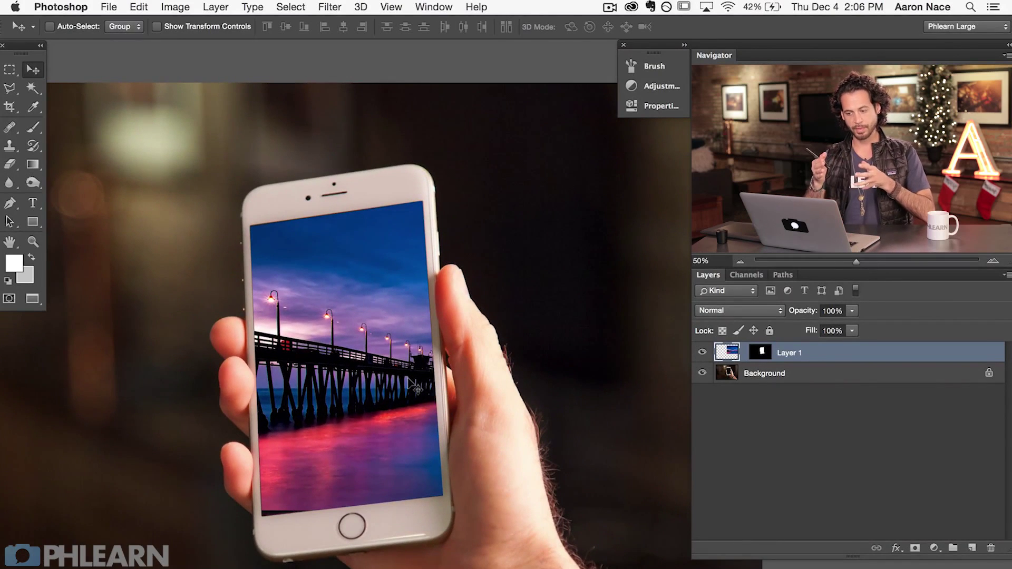
pyautogui.moveTo(414, 385); pyautogui.dragTo(401, 390)
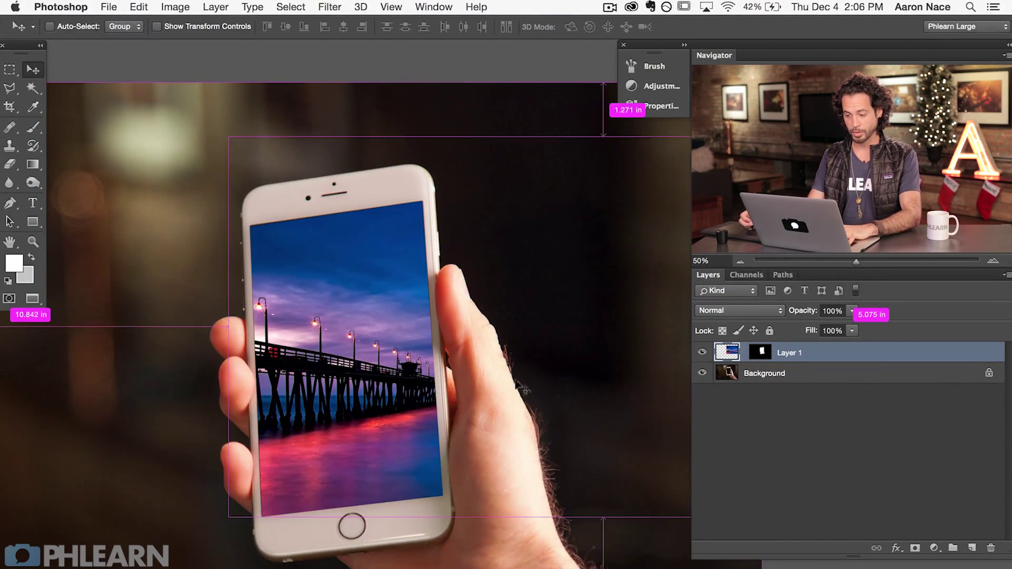
# Free-transform the pier photo to about 81% over the phone screen, keeping it upright
pyautogui.hotkey('ctrl', 't')
pyautogui.moveTo(527, 429); pyautogui.dragTo(397, 333)
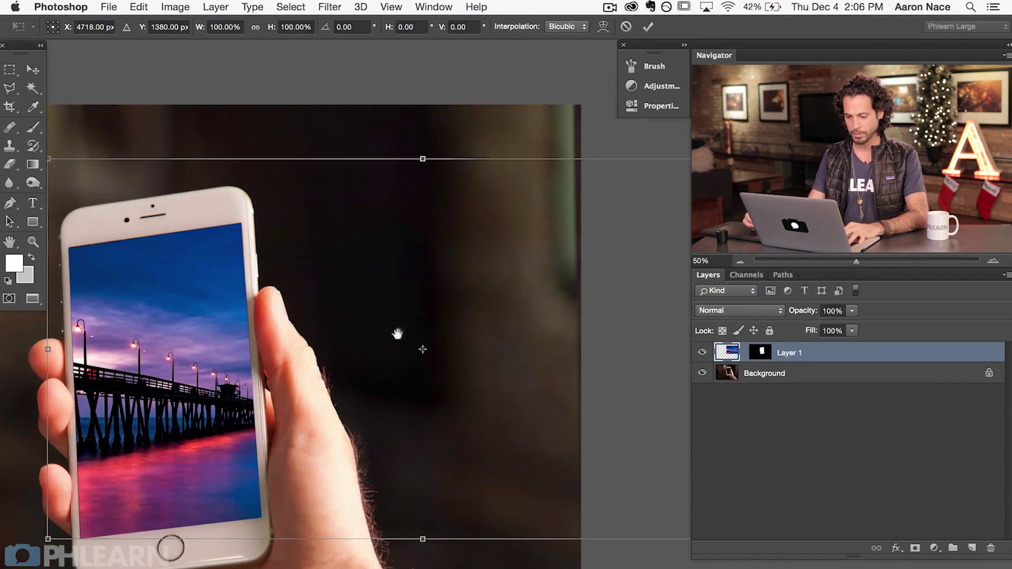
pyautogui.moveTo(304, 384); pyautogui.dragTo(449, 366)
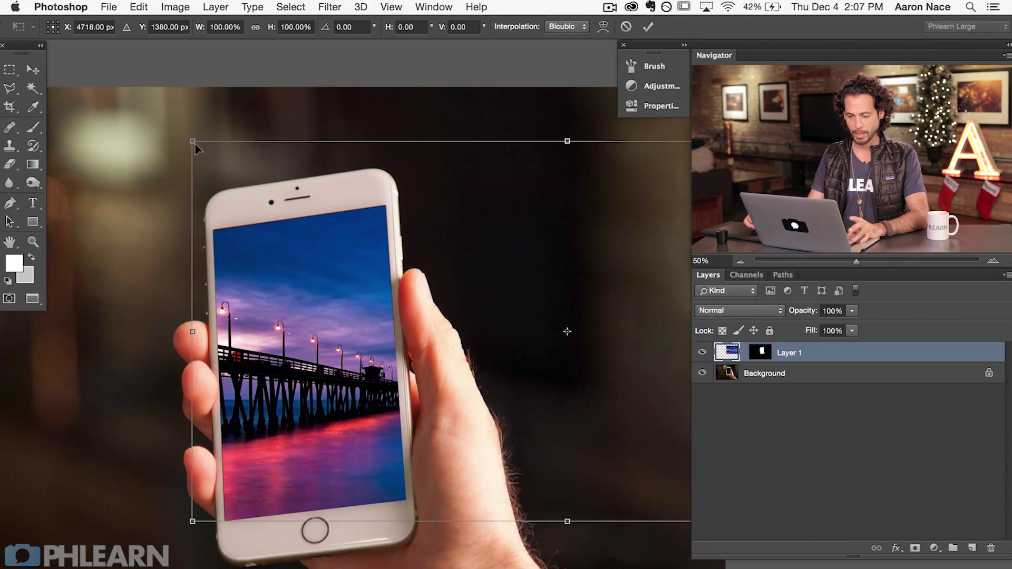
pyautogui.moveTo(194, 140); pyautogui.dragTo(315, 220)
pyautogui.moveTo(384, 311); pyautogui.dragTo(290, 348)
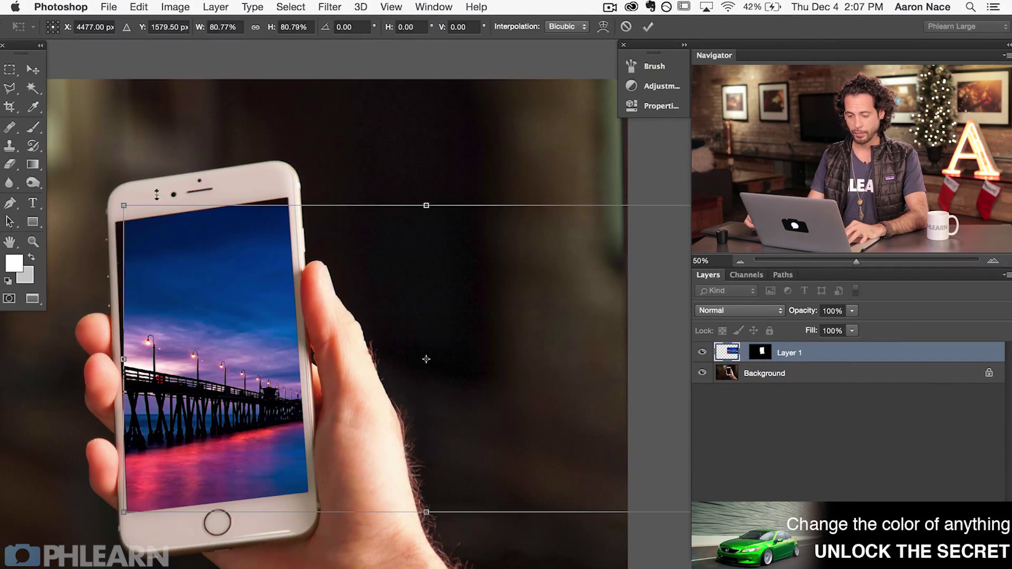
pyautogui.moveTo(108, 167); pyautogui.dragTo(135, 191)
pyautogui.press('super+z')
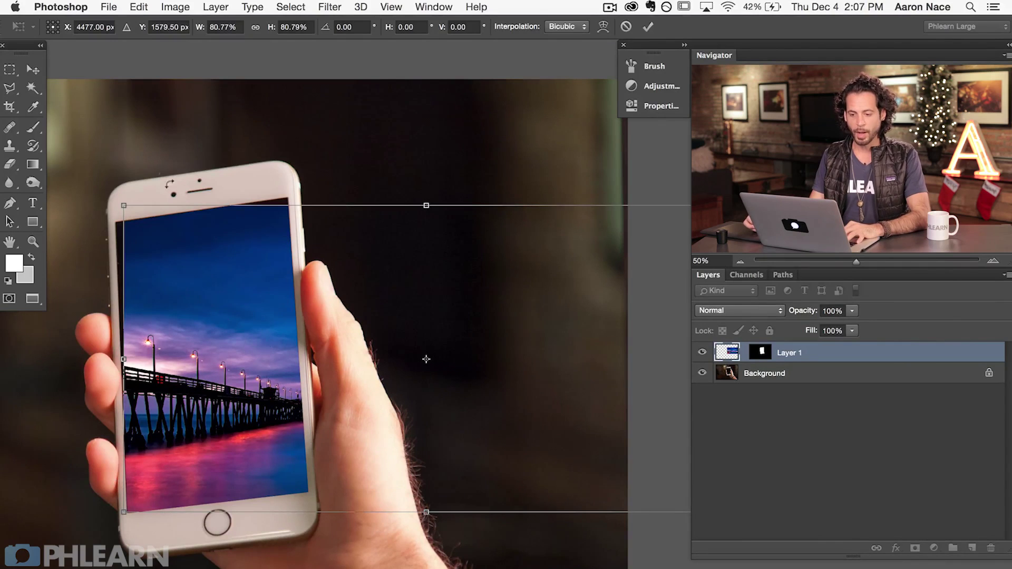
# Rotate the pier photo to -5.72° around its bottom-left reference point and widen it to 104.77%
pyautogui.click(49, 32)
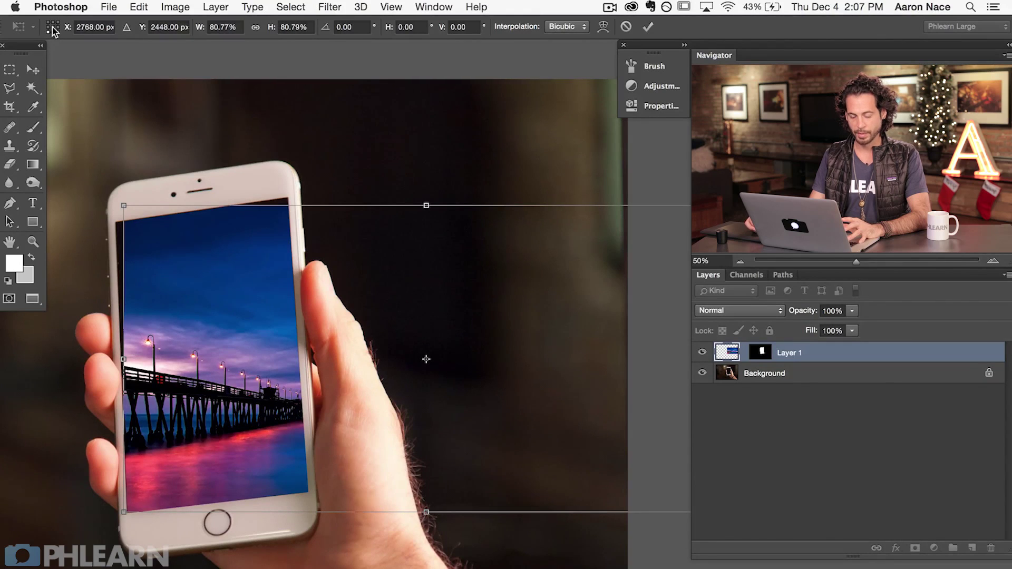
pyautogui.moveTo(204, 132); pyautogui.dragTo(218, 113)
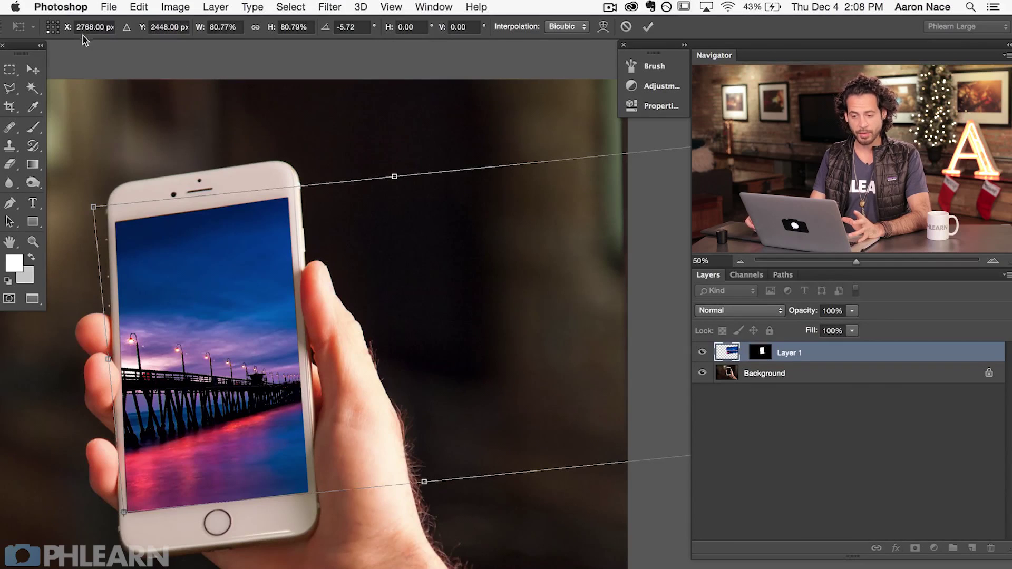
pyautogui.moveTo(67, 29)
pyautogui.mouseDown()
pyautogui.moveTo(79, 29)
pyautogui.moveTo(55, 28)
pyautogui.mouseUp()
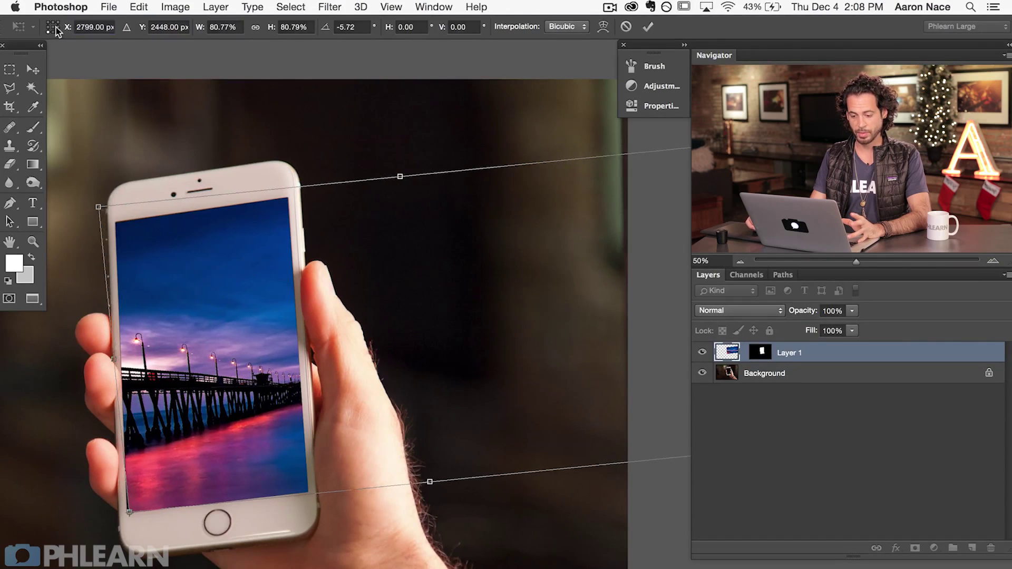
pyautogui.moveTo(140, 29)
pyautogui.mouseDown()
pyautogui.moveTo(170, 28)
pyautogui.moveTo(132, 27)
pyautogui.mouseUp()
pyautogui.moveTo(201, 28); pyautogui.dragTo(327, 23)
pyautogui.press('super+z')
pyautogui.press('super+z')
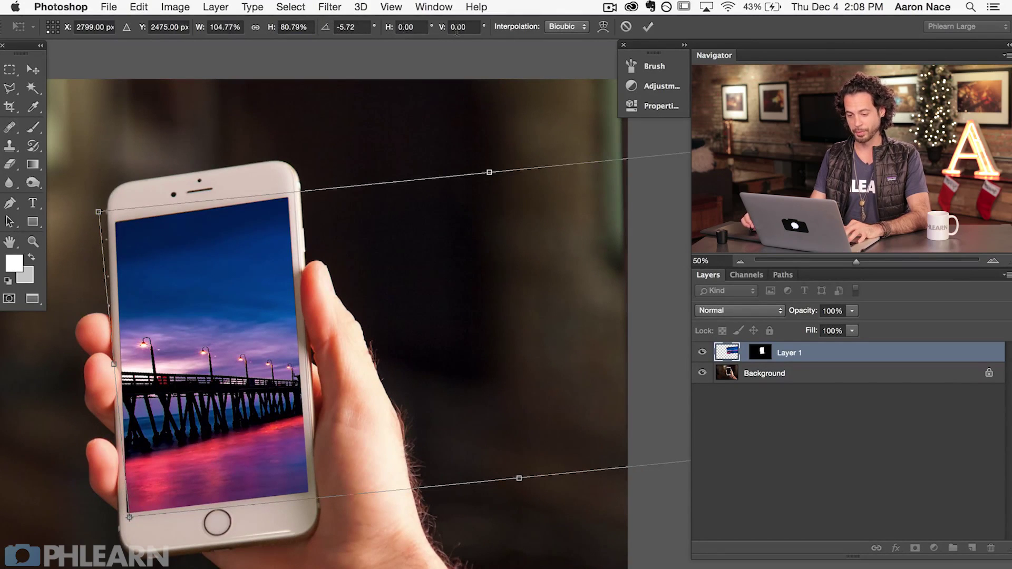
pyautogui.moveTo(388, 313); pyautogui.dragTo(353, 333)
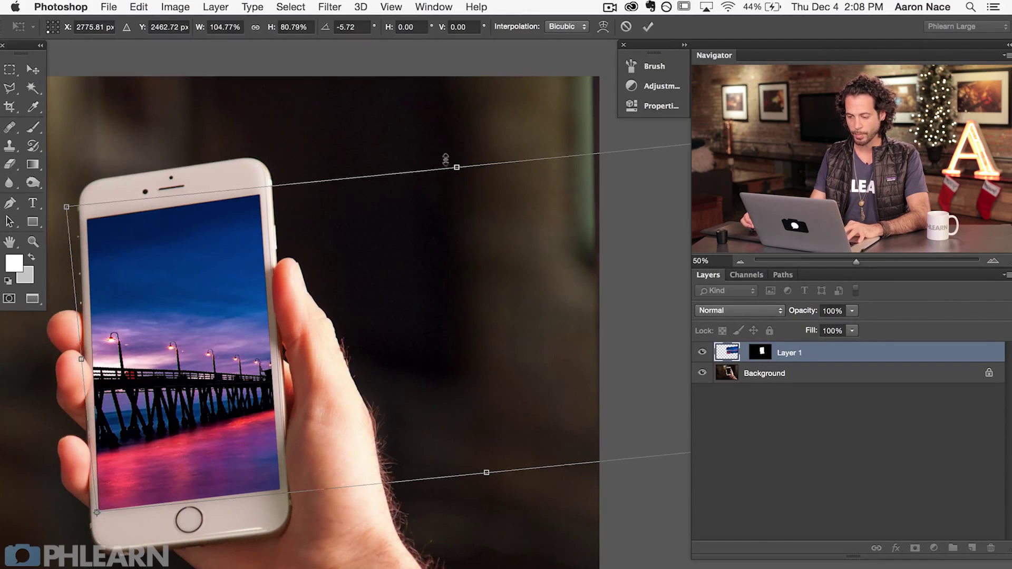
# Skew the photo's top edge and raise its right corners to follow the tilted screen
pyautogui.moveTo(454, 167); pyautogui.dragTo(373, 282)
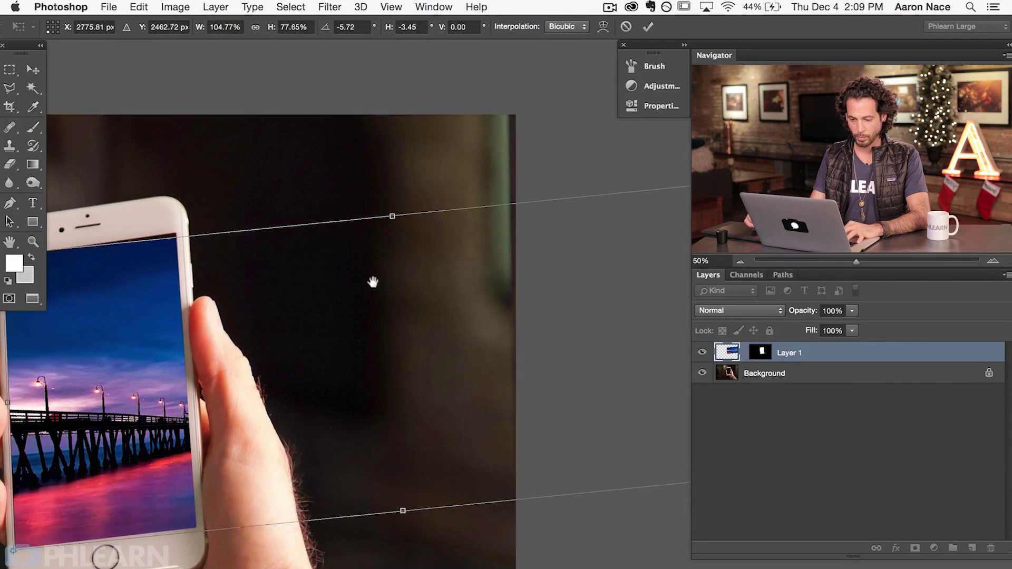
pyautogui.moveTo(188, 269); pyautogui.dragTo(279, 256)
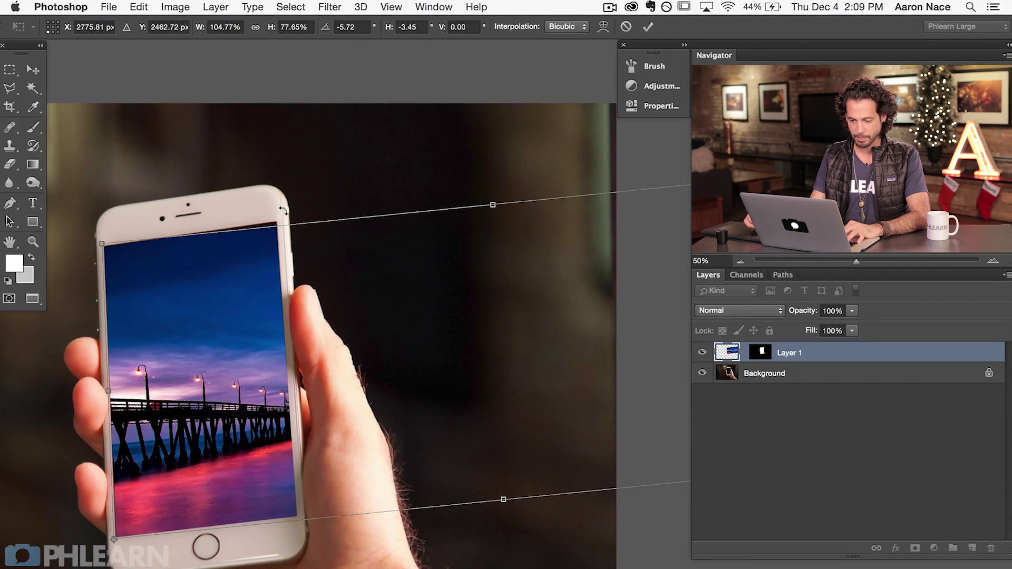
pyautogui.scroll(-2, 405, 269)
pyautogui.hscroll(-1, 327, 318)
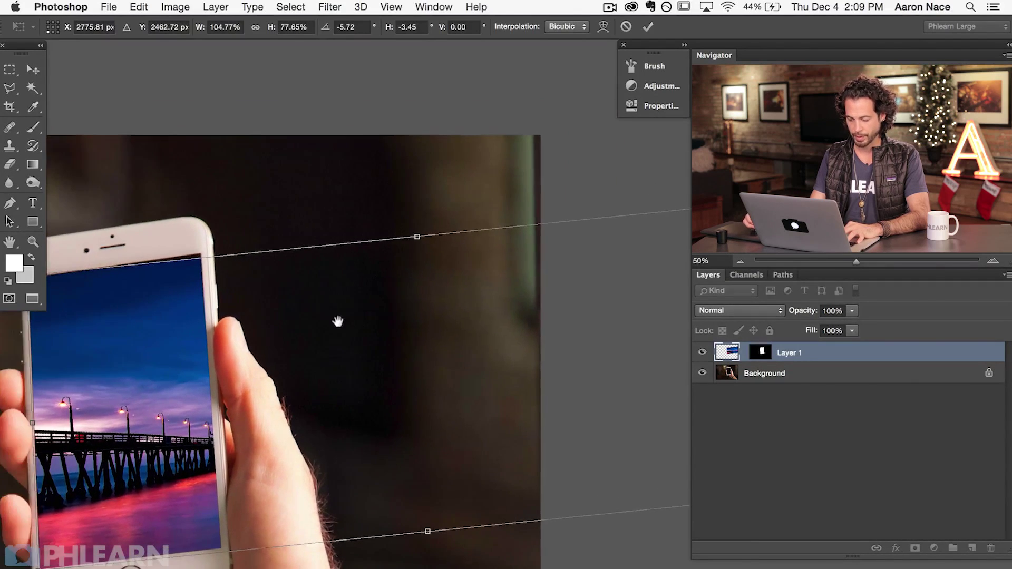
pyautogui.scroll(-2, 289, 289)
pyautogui.moveTo(370, 256); pyautogui.dragTo(98, 338)
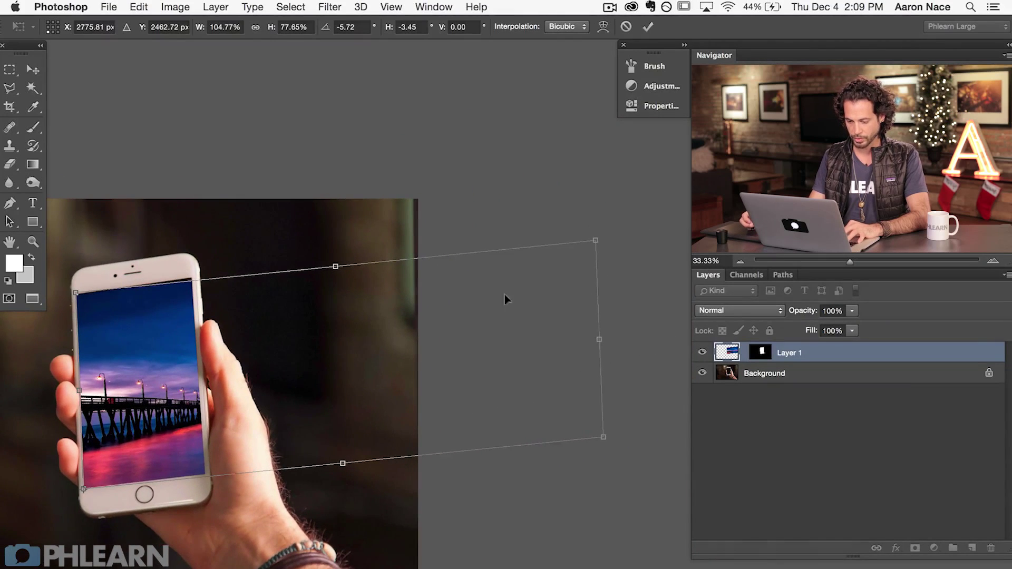
pyautogui.moveTo(591, 241); pyautogui.dragTo(591, 222)
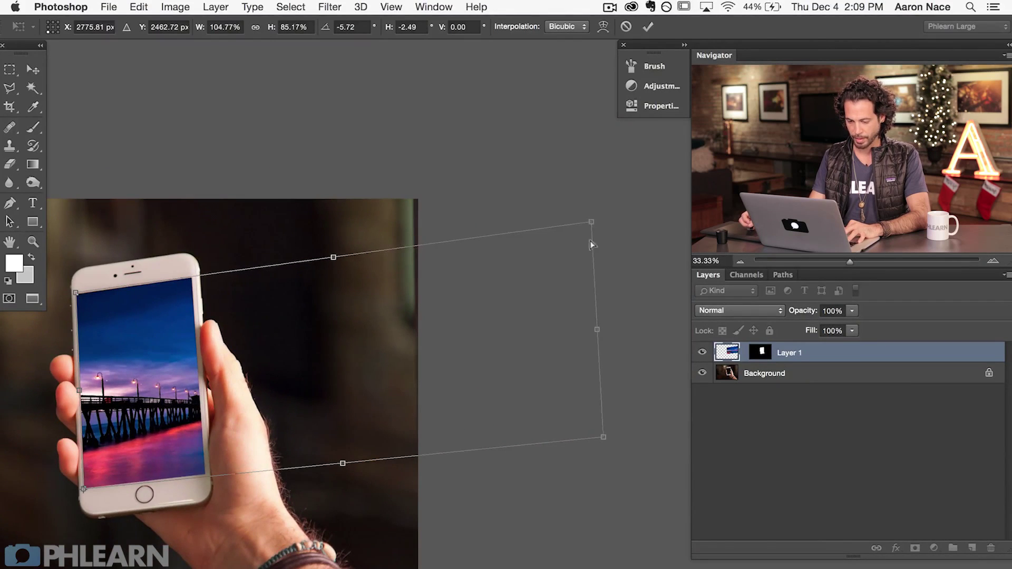
pyautogui.moveTo(600, 434); pyautogui.dragTo(600, 425)
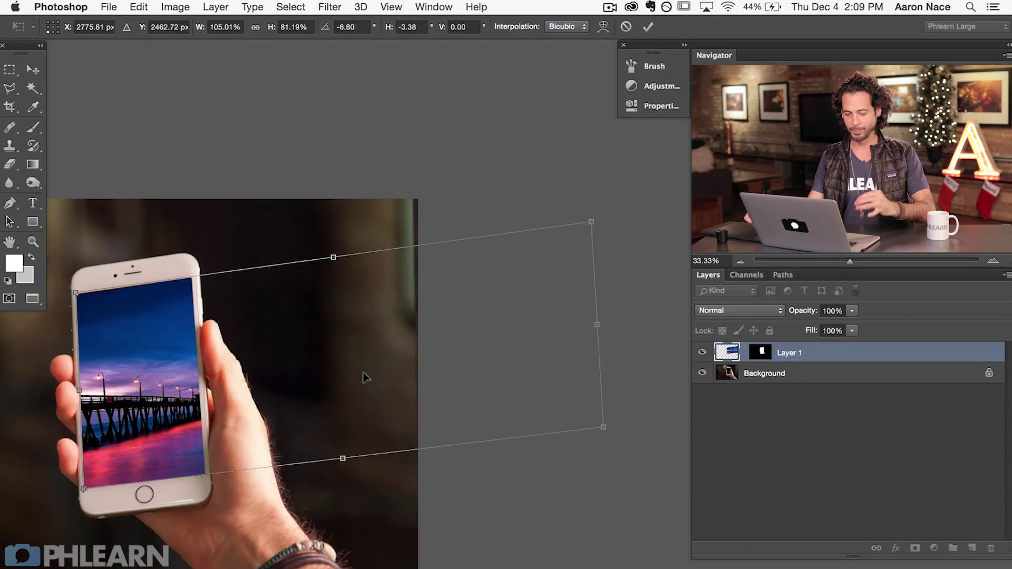
# Narrow the photo to about 65% wide and apply the transform
pyautogui.moveTo(319, 364); pyautogui.dragTo(366, 303)
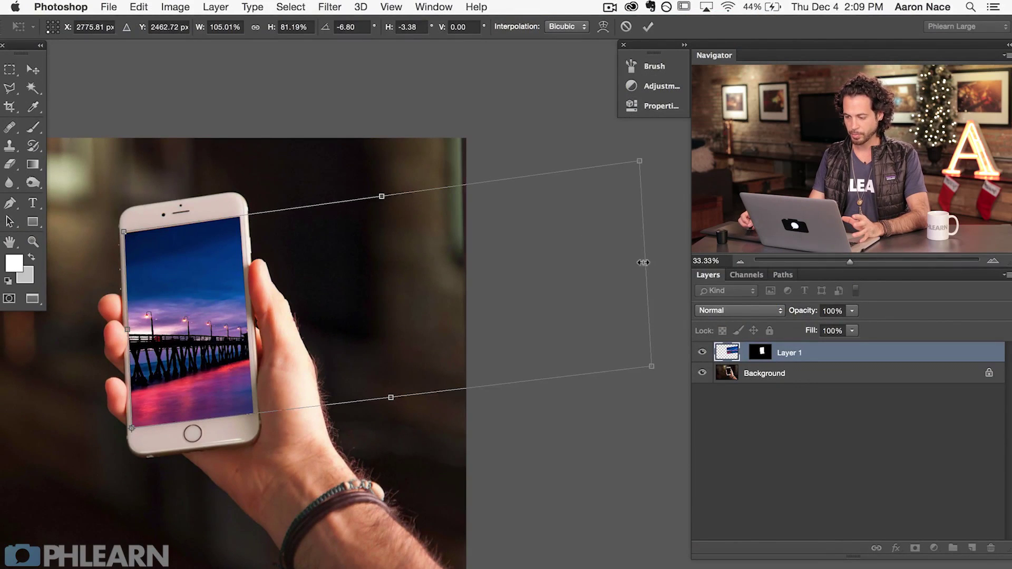
pyautogui.moveTo(643, 262); pyautogui.dragTo(447, 288)
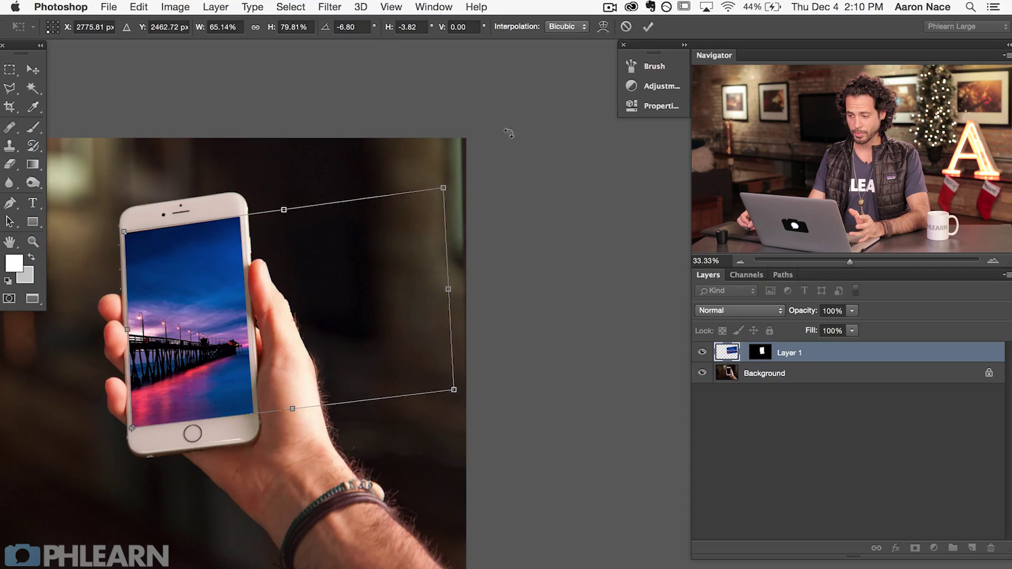
pyautogui.click(648, 29)
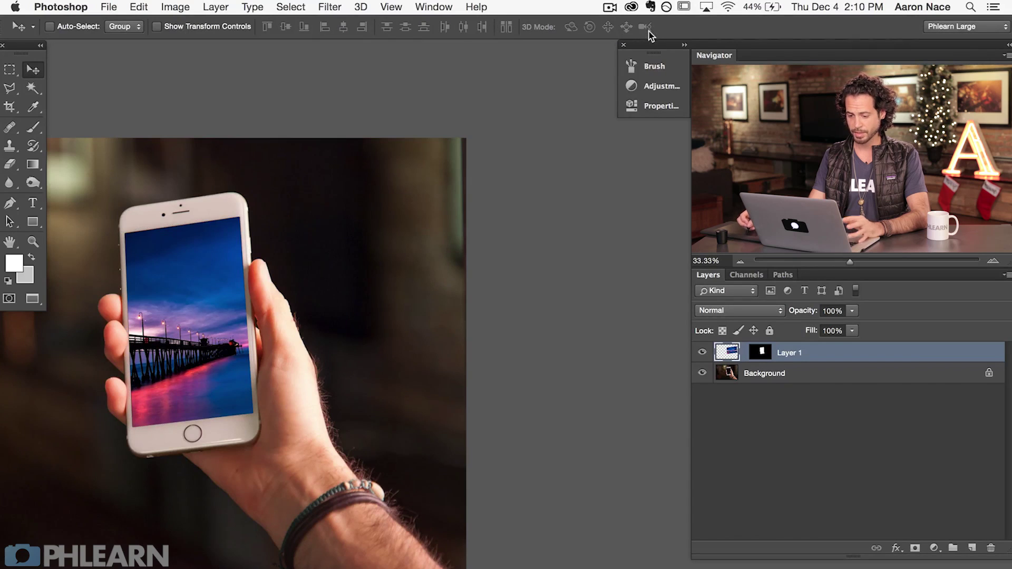
# Toggle the pier photo's visibility to compare, then zoom to 100% on the pier area
pyautogui.doubleClick(21, 235)
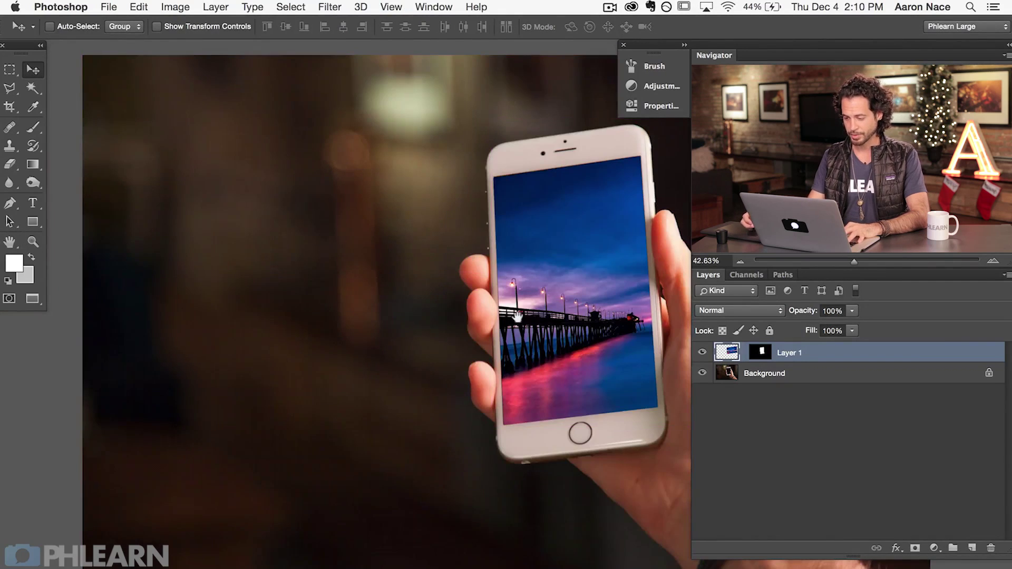
pyautogui.click(701, 352)
pyautogui.click(700, 352)
pyautogui.click(701, 352)
pyautogui.click(701, 352)
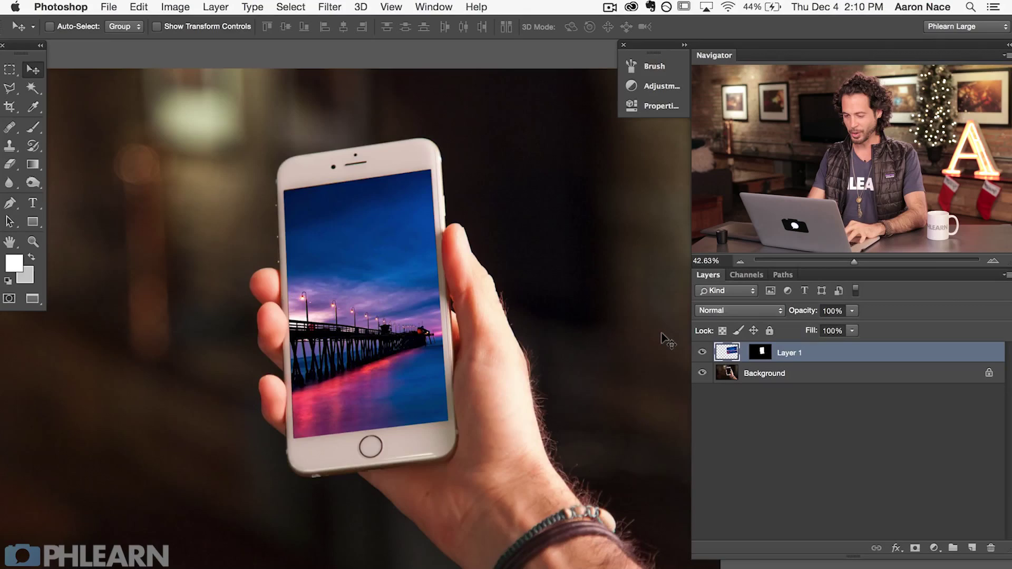
pyautogui.press('super+1')
pyautogui.moveTo(165, 397); pyautogui.dragTo(263, 347)
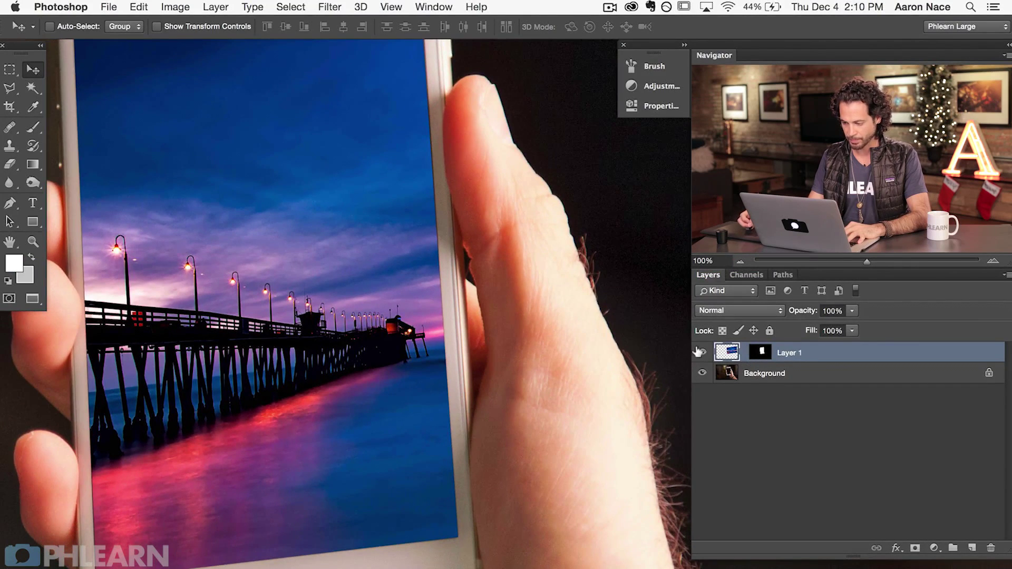
# Soften Layer 1's mask with a 1.5-pixel Gaussian Blur and zoom out to the whole phone
pyautogui.click(760, 352)
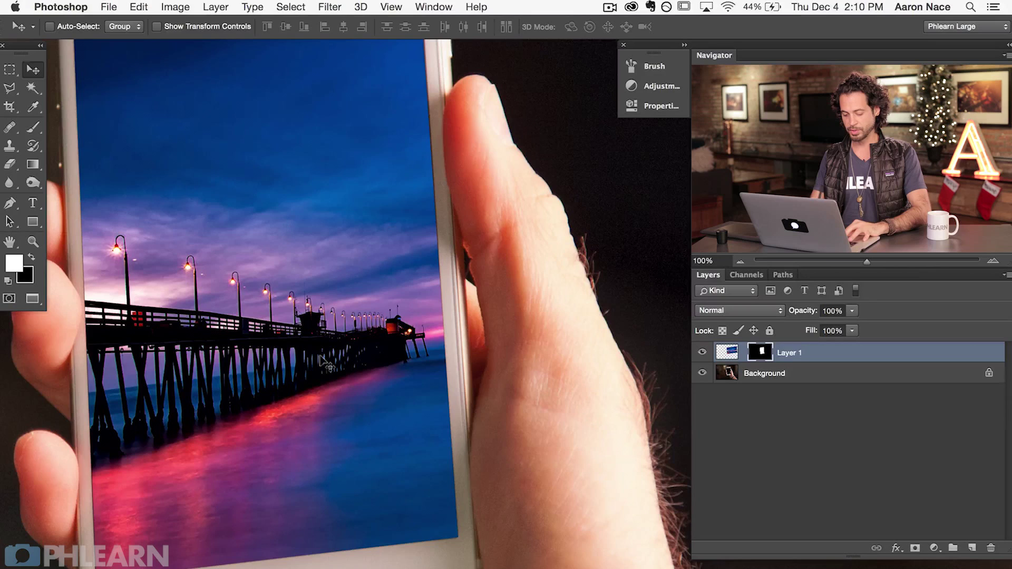
pyautogui.press('super+alt+f')
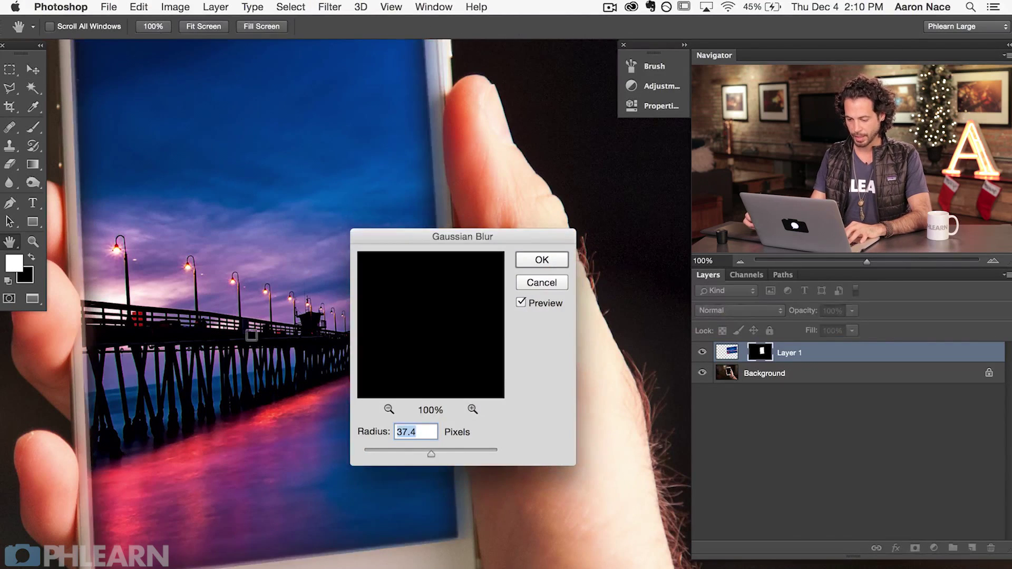
pyautogui.click(369, 450)
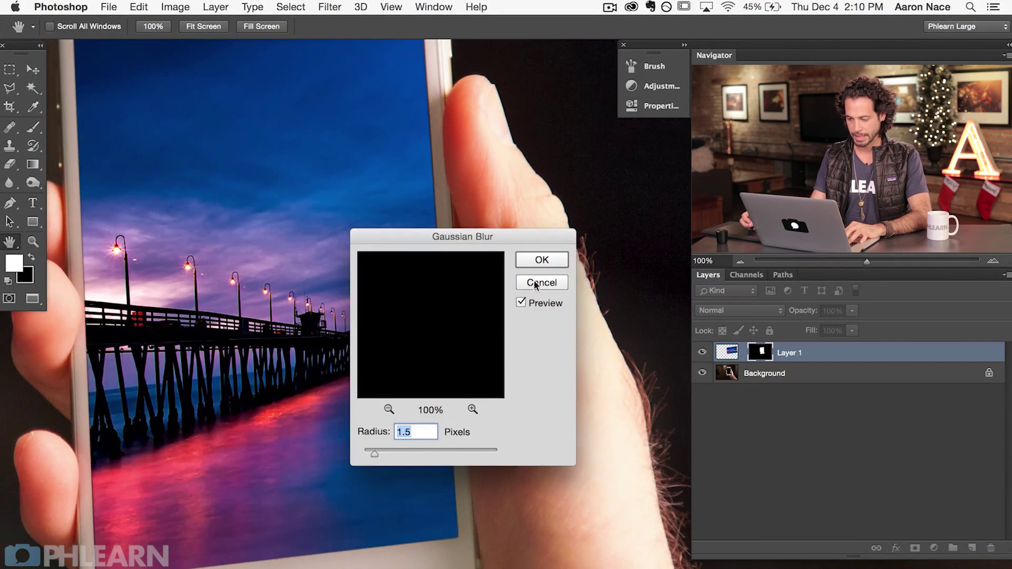
pyautogui.click(542, 261)
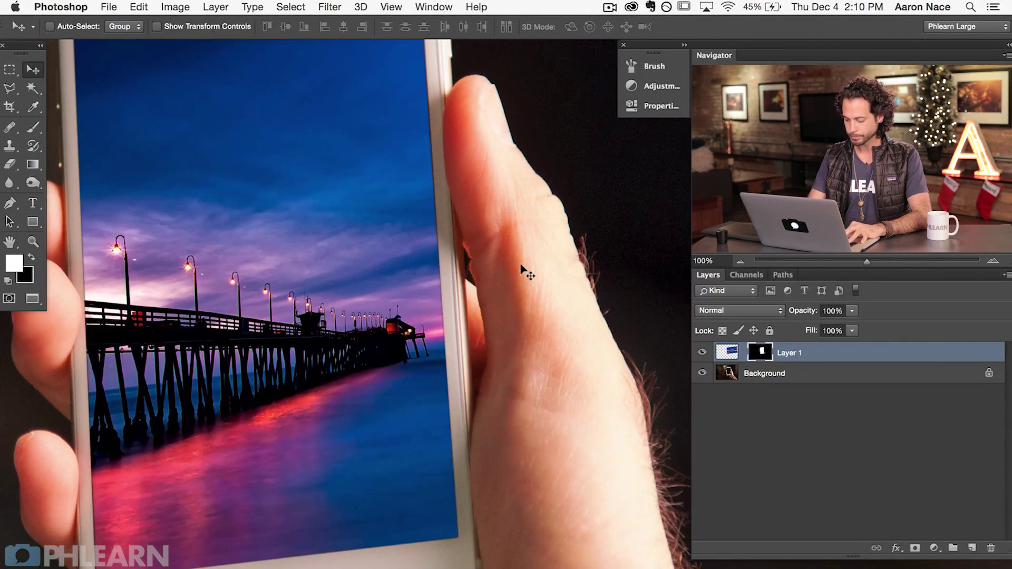
pyautogui.press('super+minus')
pyautogui.moveTo(387, 272); pyautogui.dragTo(377, 336)
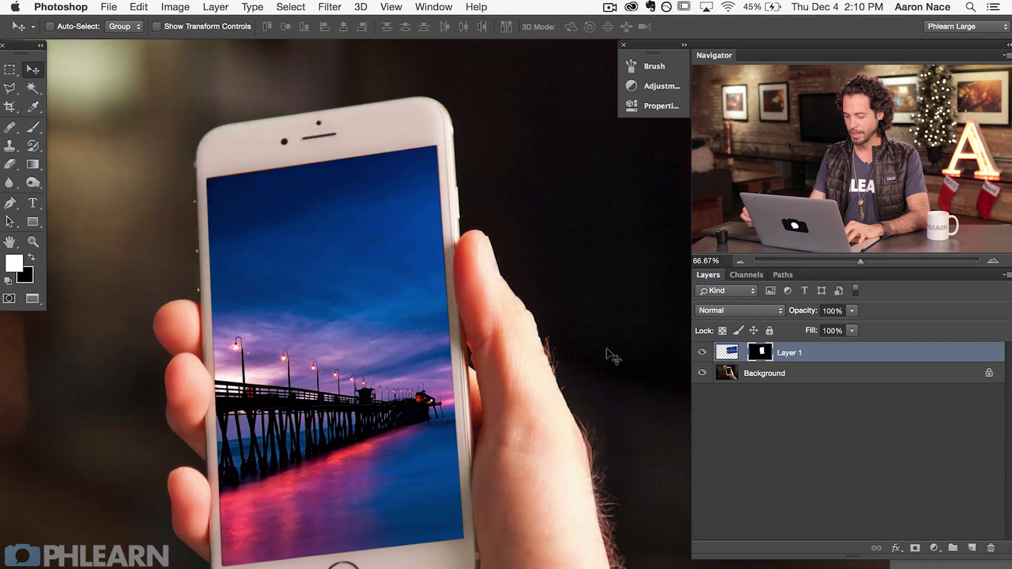
# Add empty Layer 2 and draw a three-point Polygonal Lasso triangle across the phone's upper right
pyautogui.press('super+shift+alt+n')
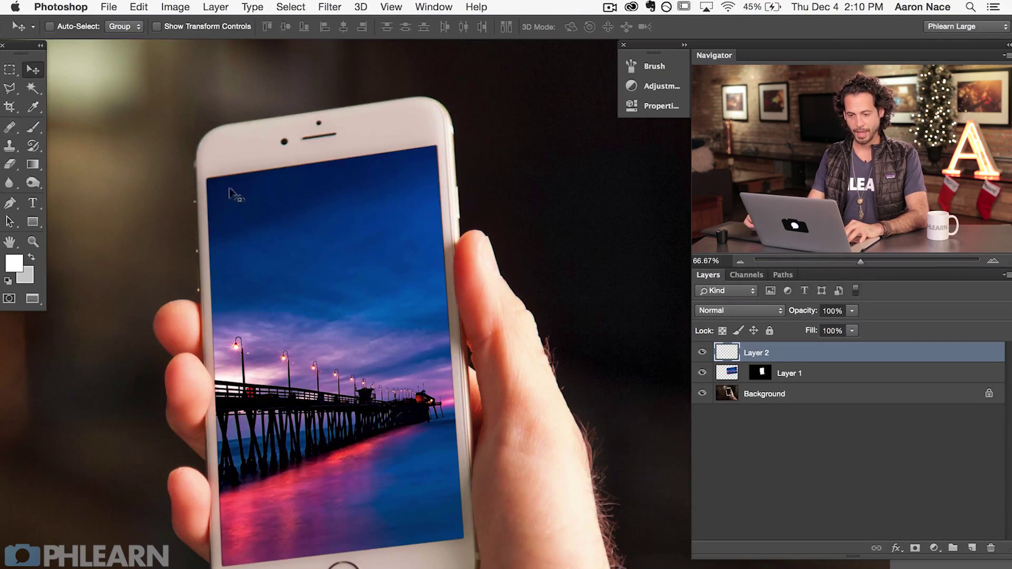
pyautogui.click(9, 91)
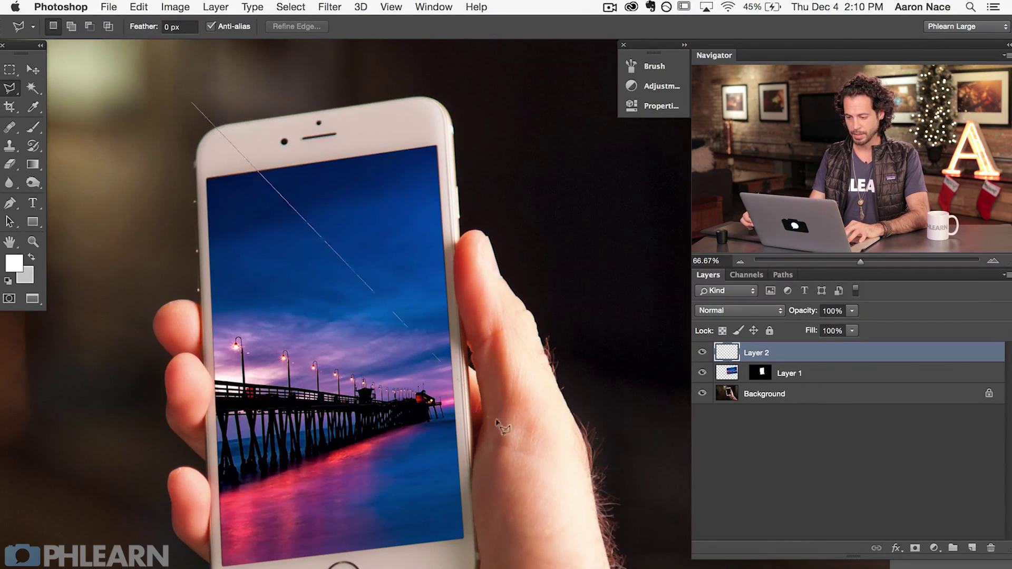
pyautogui.click(542, 451)
pyautogui.click(541, 70)
pyautogui.click(191, 113)
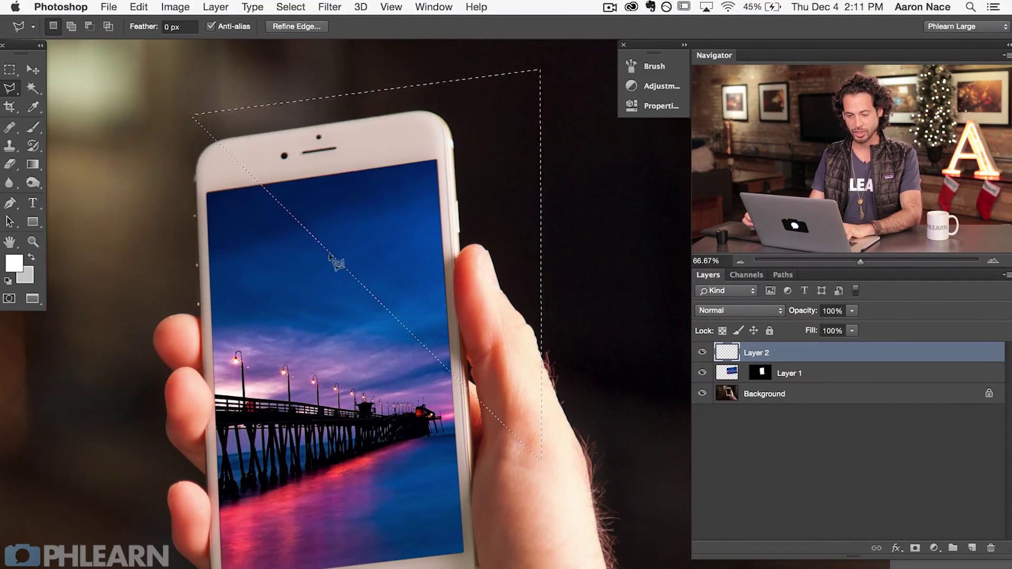
# Fill the triangle with a white Foreground to Transparent linear gradient and deselect
pyautogui.press('g')
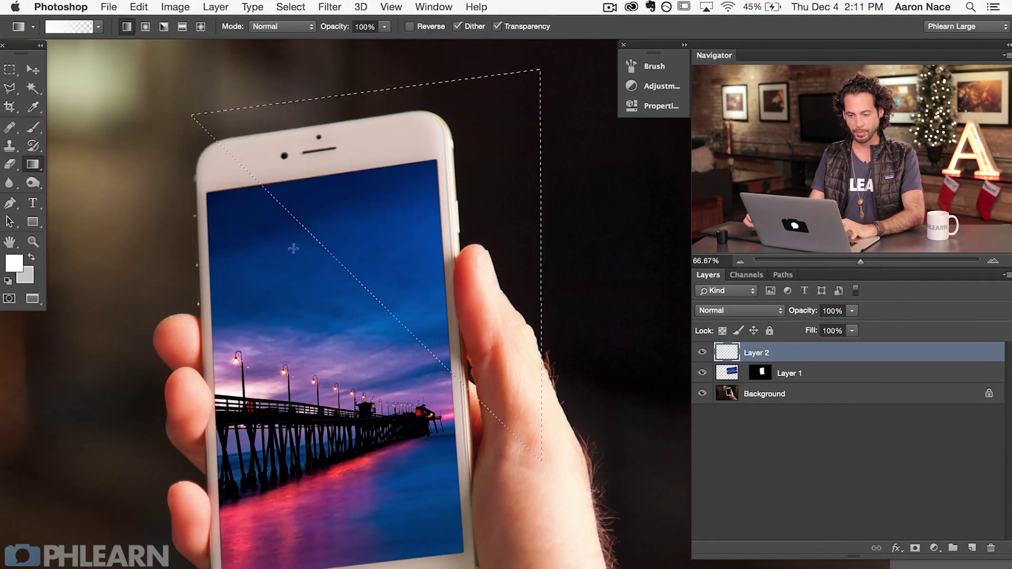
pyautogui.click(71, 34)
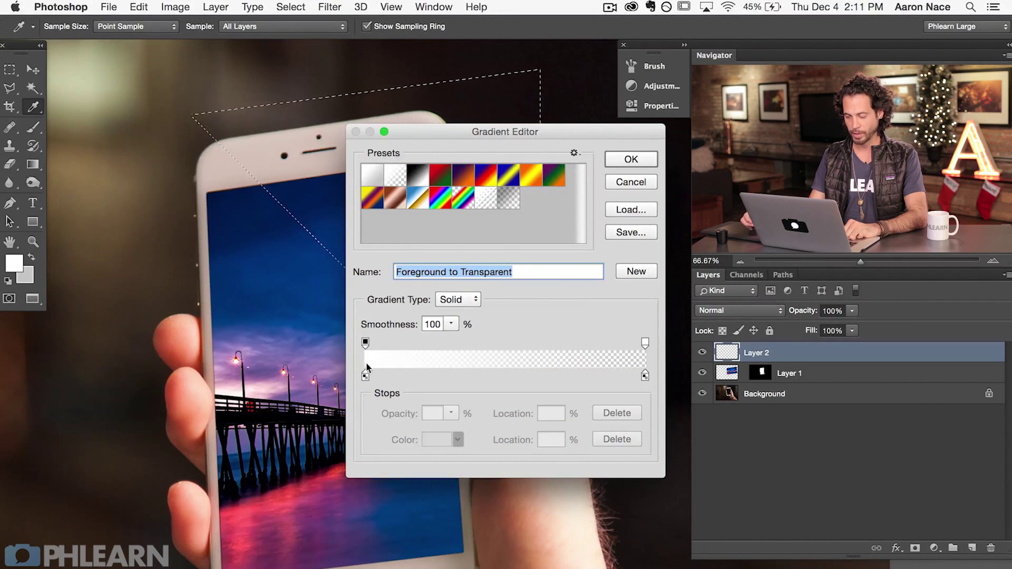
pyautogui.click(631, 160)
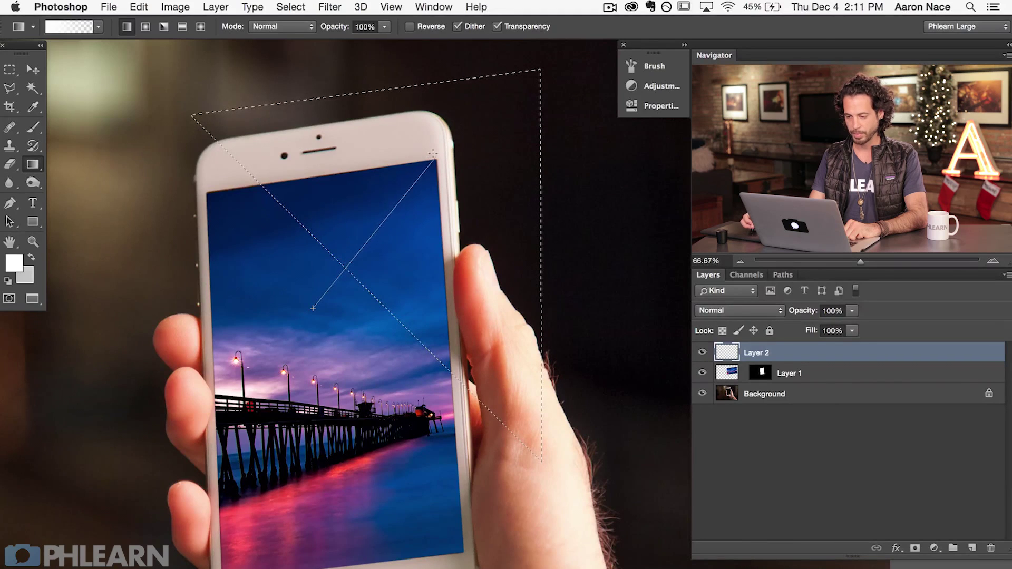
pyautogui.moveTo(436, 150); pyautogui.dragTo(446, 138)
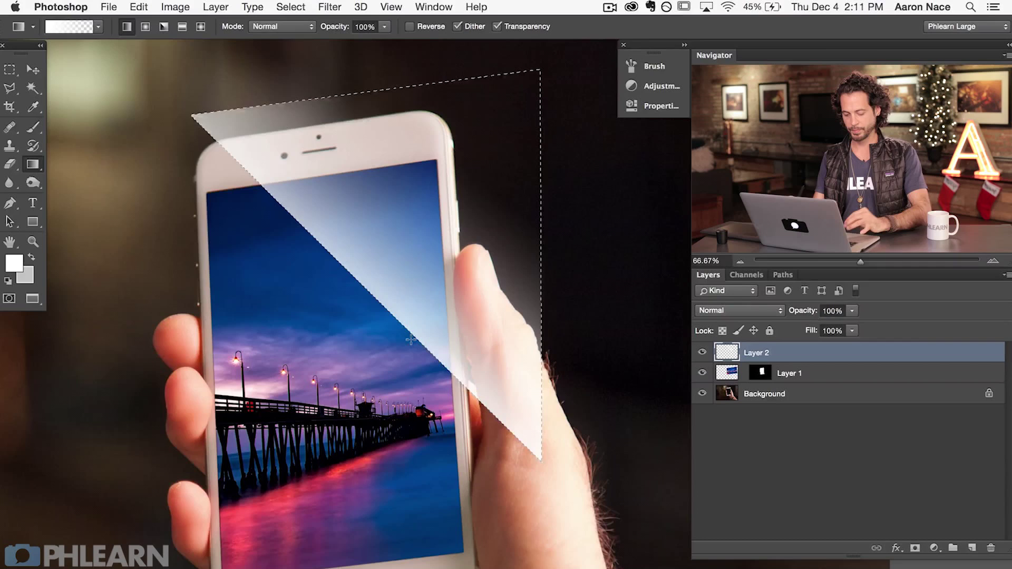
pyautogui.press('super+d')
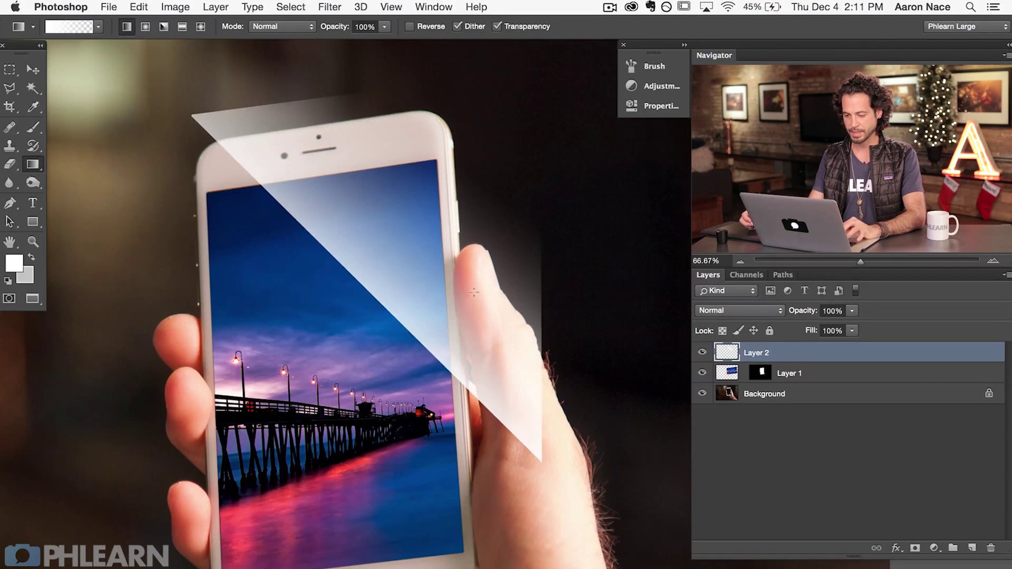
# Toggle Layer 2's visibility to compare, leaving the glare layer hidden
pyautogui.click(700, 351)
pyautogui.click(701, 350)
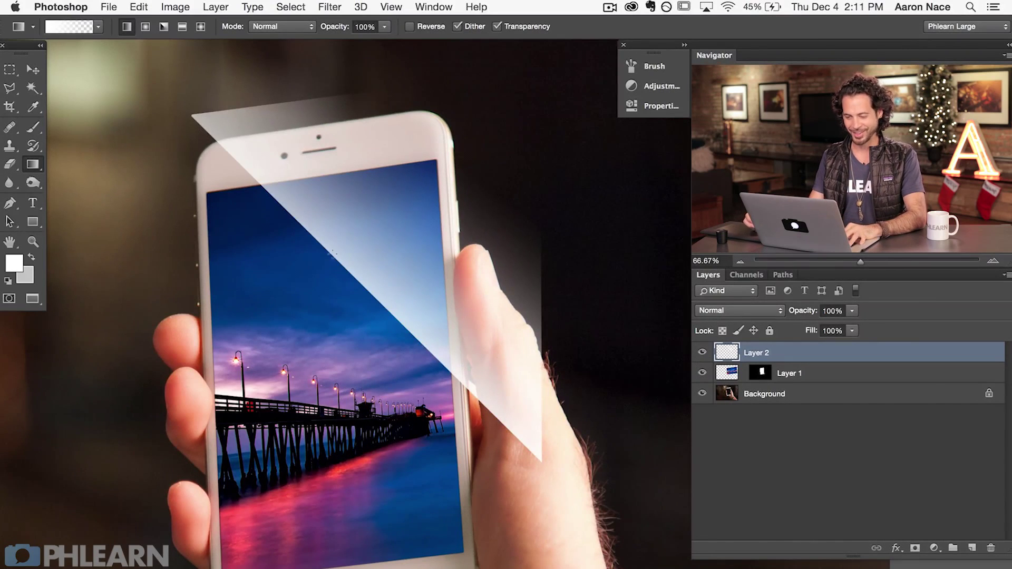
pyautogui.click(701, 352)
pyautogui.click(701, 352)
pyautogui.click(700, 352)
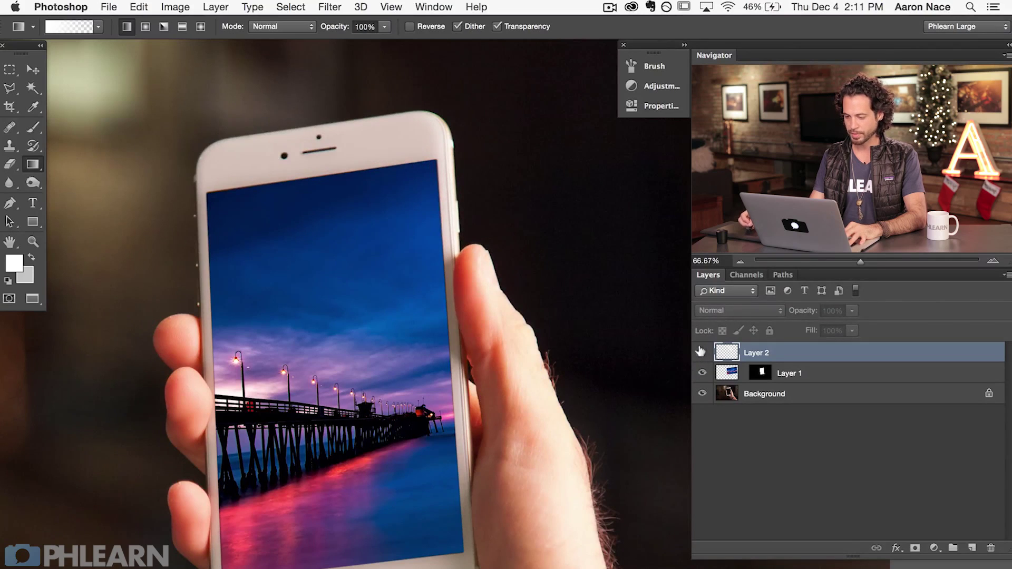
# Show the glare layer again and toggle the pier photo layer to compare
pyautogui.click(701, 352)
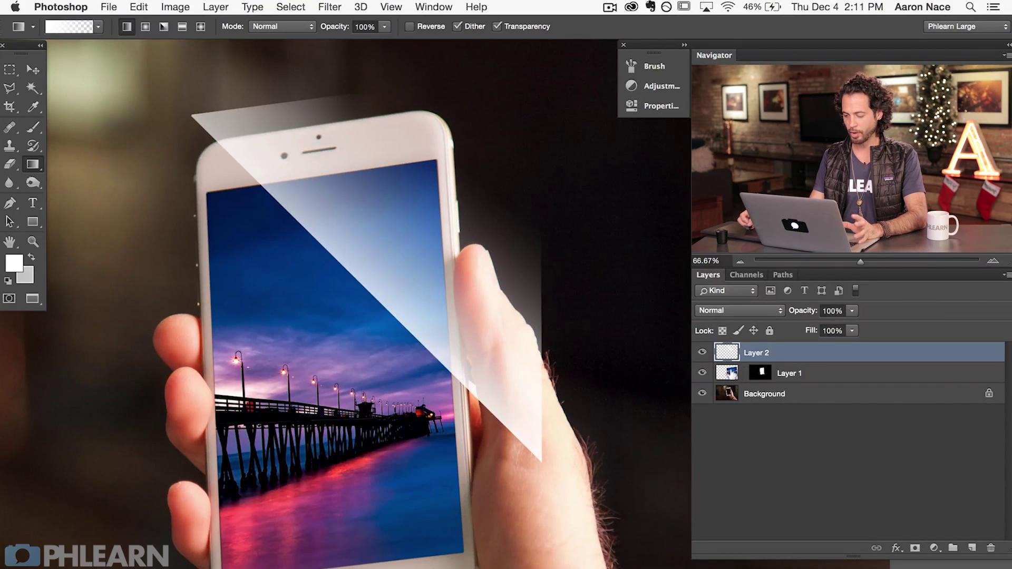
pyautogui.click(701, 373)
pyautogui.click(701, 373)
pyautogui.click(701, 373)
pyautogui.click(699, 371)
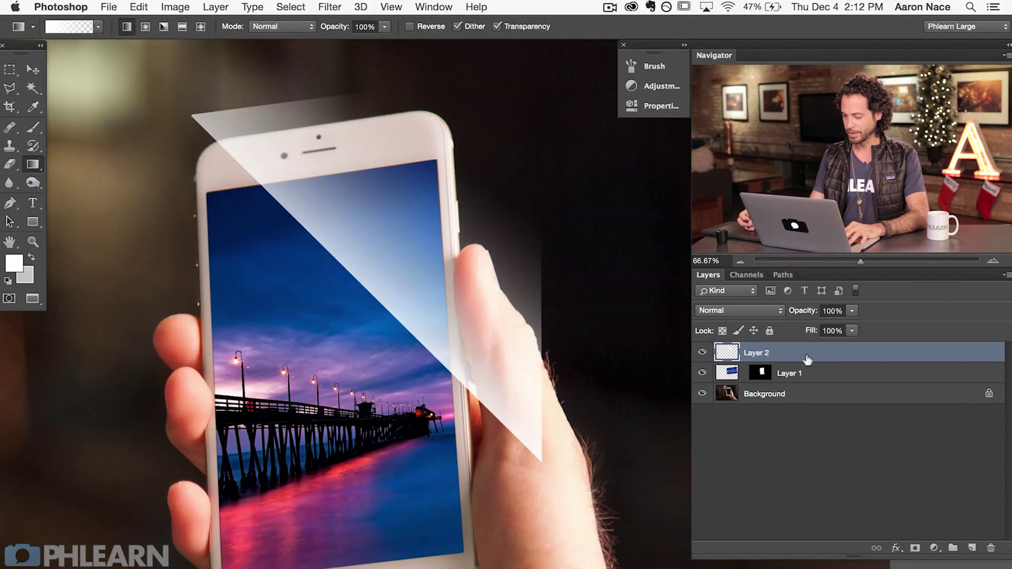
# Make Layer 2 a clipping mask on the pier photo layer and compare it on and off
pyautogui.rightClick(797, 352)
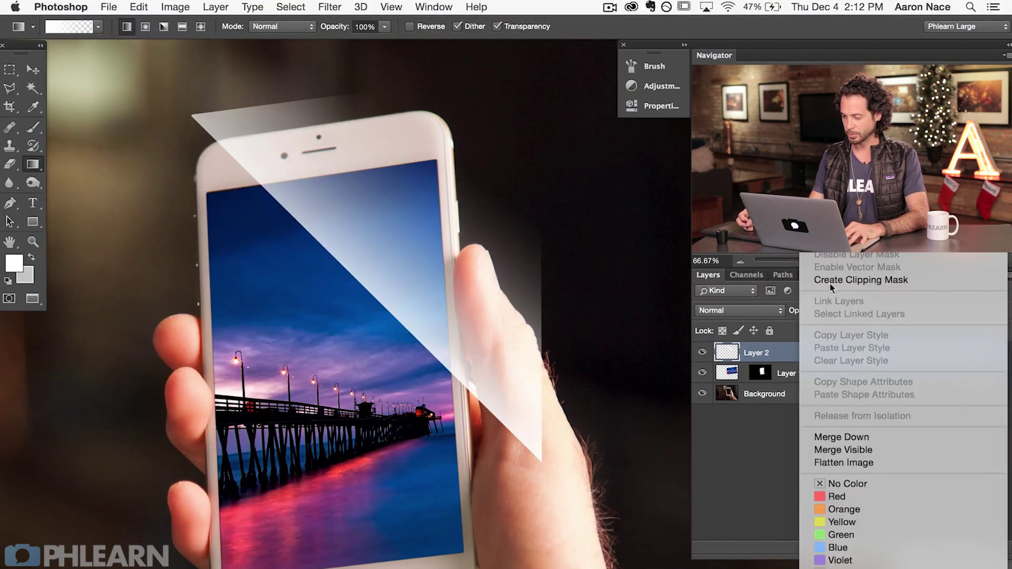
pyautogui.click(843, 282)
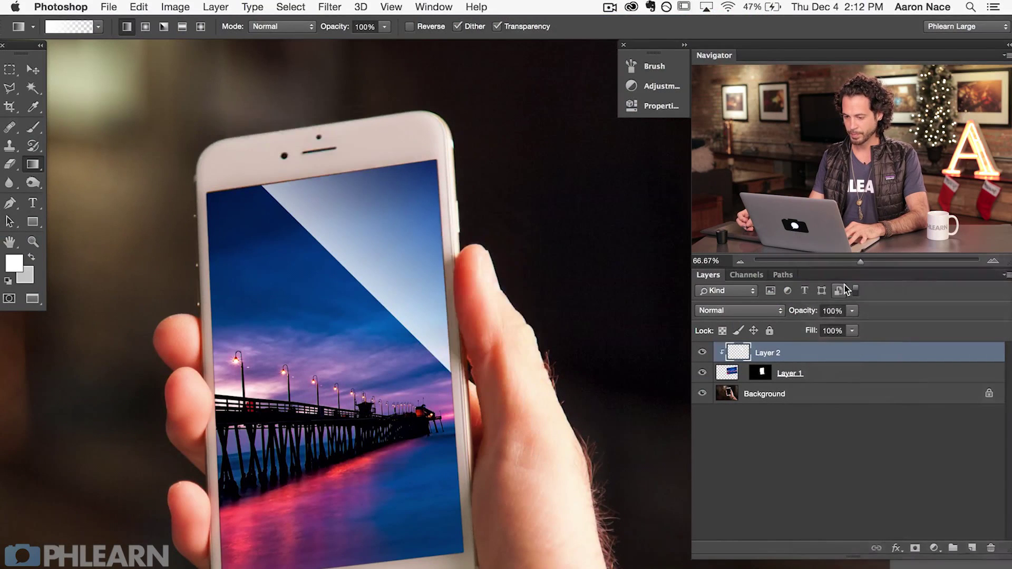
pyautogui.click(692, 353)
pyautogui.click(692, 353)
pyautogui.click(693, 354)
pyautogui.click(693, 355)
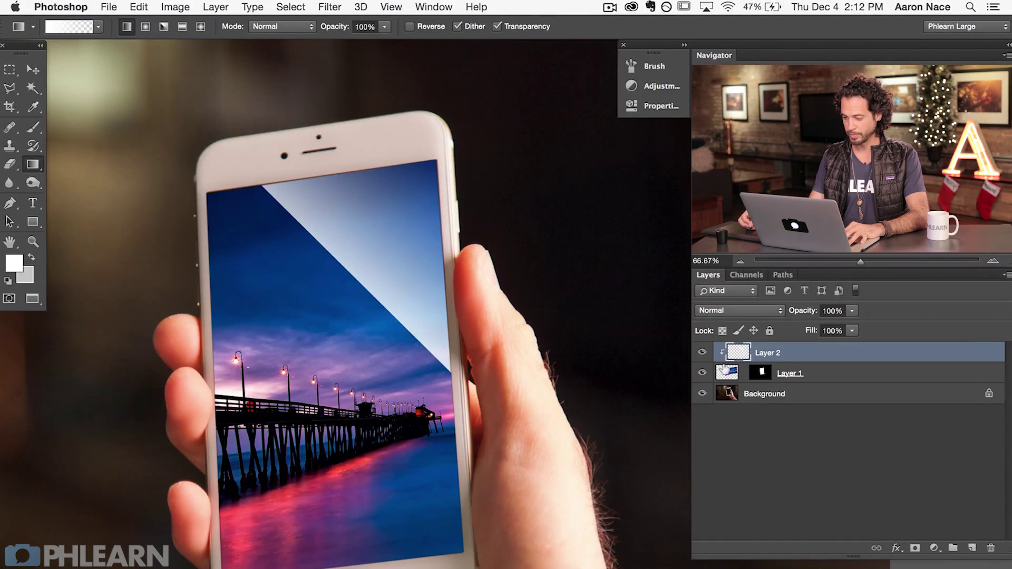
# Lower the glare's opacity to 20% and move it up and right on the screen
pyautogui.moveTo(801, 306); pyautogui.dragTo(748, 312)
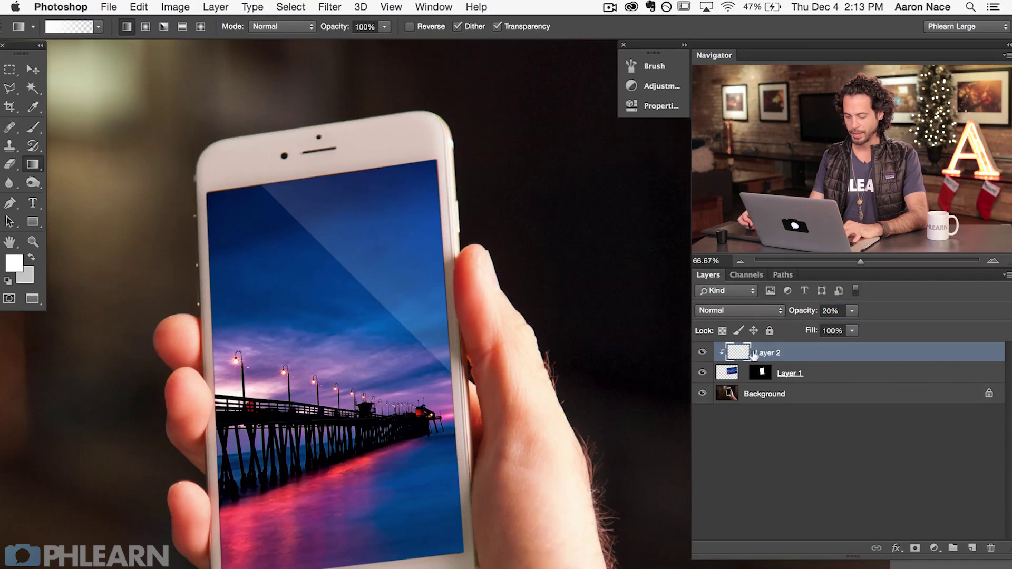
pyautogui.press('v')
pyautogui.moveTo(330, 328); pyautogui.dragTo(400, 274)
pyautogui.moveTo(372, 379)
pyautogui.mouseDown()
pyautogui.moveTo(316, 527)
pyautogui.moveTo(356, 340)
pyautogui.moveTo(375, 320)
pyautogui.moveTo(340, 490)
pyautogui.moveTo(331, 414)
pyautogui.moveTo(358, 389)
pyautogui.moveTo(384, 393)
pyautogui.moveTo(387, 380)
pyautogui.mouseUp()
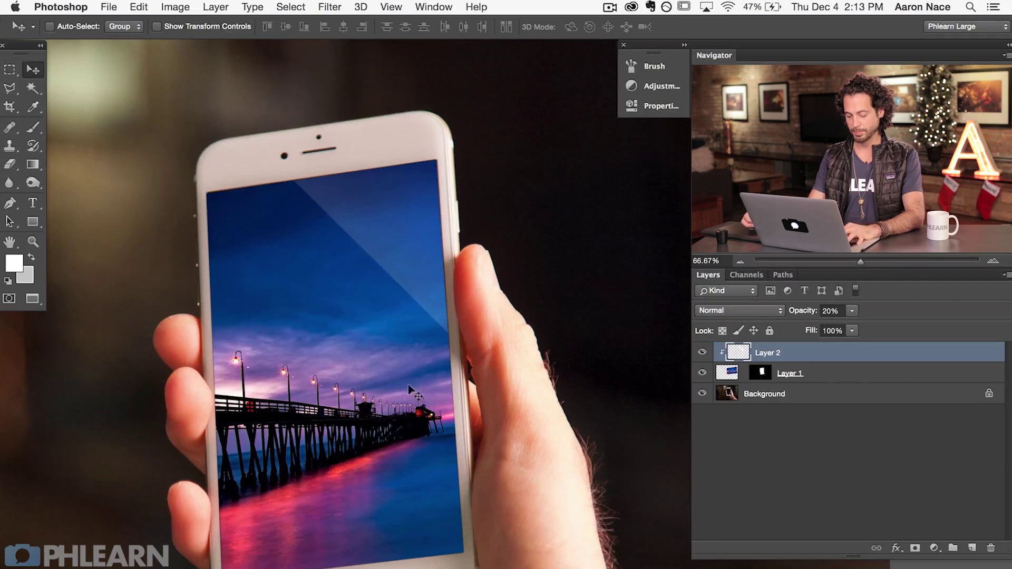
# Rotate the faint glare slightly across the screen with Free Transform and commit it
pyautogui.press('super+t')
pyautogui.moveTo(606, 290); pyautogui.dragTo(562, 213)
pyautogui.moveTo(563, 271); pyautogui.dragTo(533, 270)
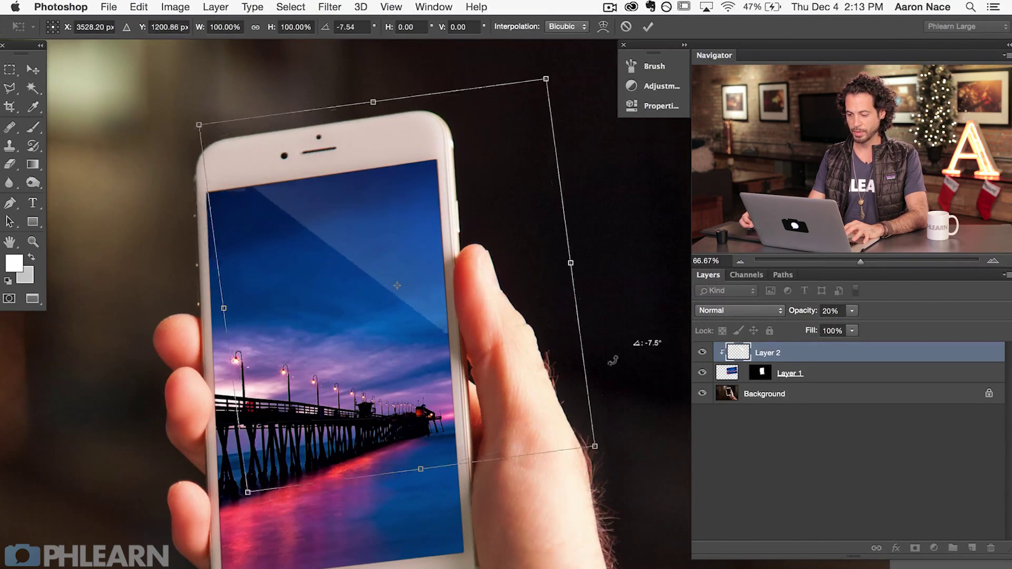
pyautogui.press('Return')
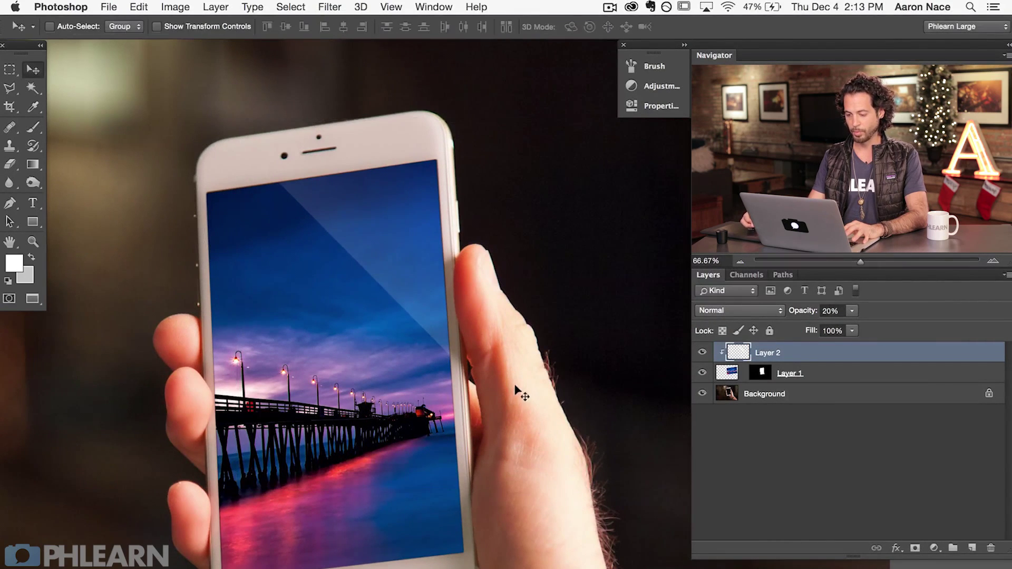
pyautogui.moveTo(452, 448); pyautogui.dragTo(469, 431)
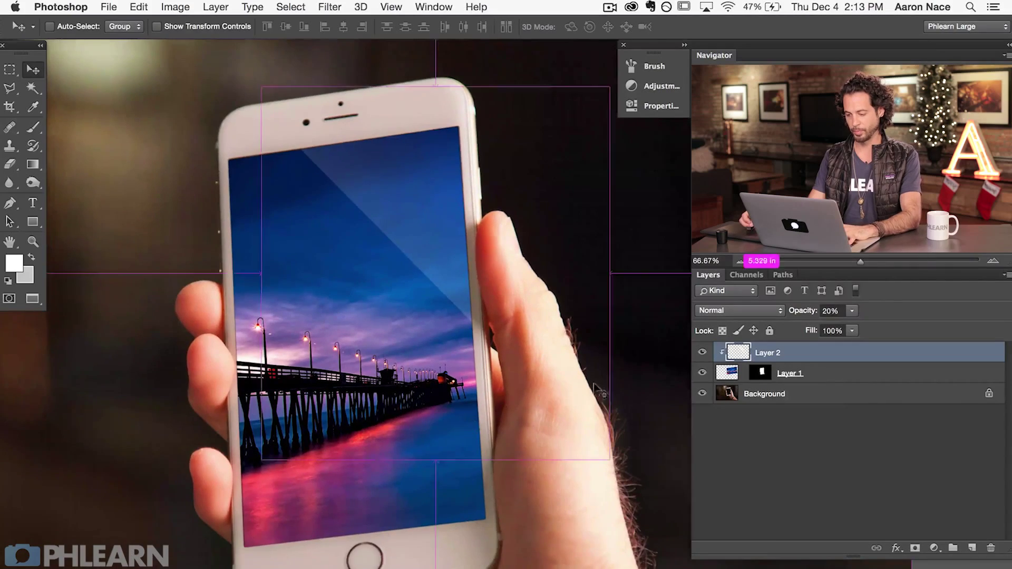
pyautogui.press('super+t')
pyautogui.press('Return')
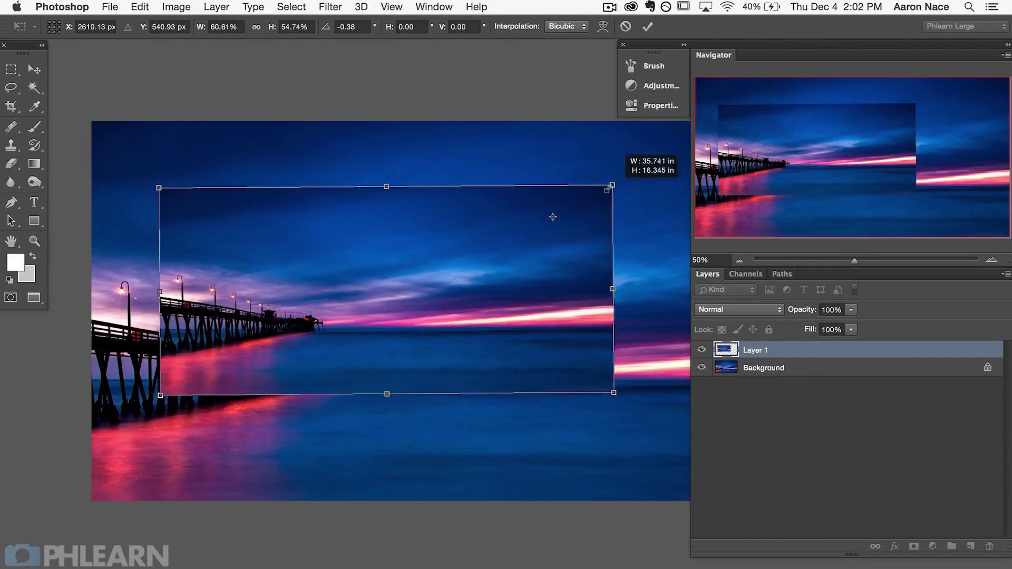
# Resize, skew the top and right edges of, and rotate the pier photo over the phone
pyautogui.moveTo(607, 188)
pyautogui.mouseDown()
pyautogui.moveTo(561, 213)
pyautogui.moveTo(618, 177)
pyautogui.mouseUp()
pyautogui.moveTo(375, 184)
pyautogui.mouseDown()
pyautogui.moveTo(288, 191)
pyautogui.moveTo(373, 221)
pyautogui.moveTo(458, 213)
pyautogui.moveTo(385, 183)
pyautogui.mouseUp()
pyautogui.moveTo(620, 298); pyautogui.dragTo(443, 388)
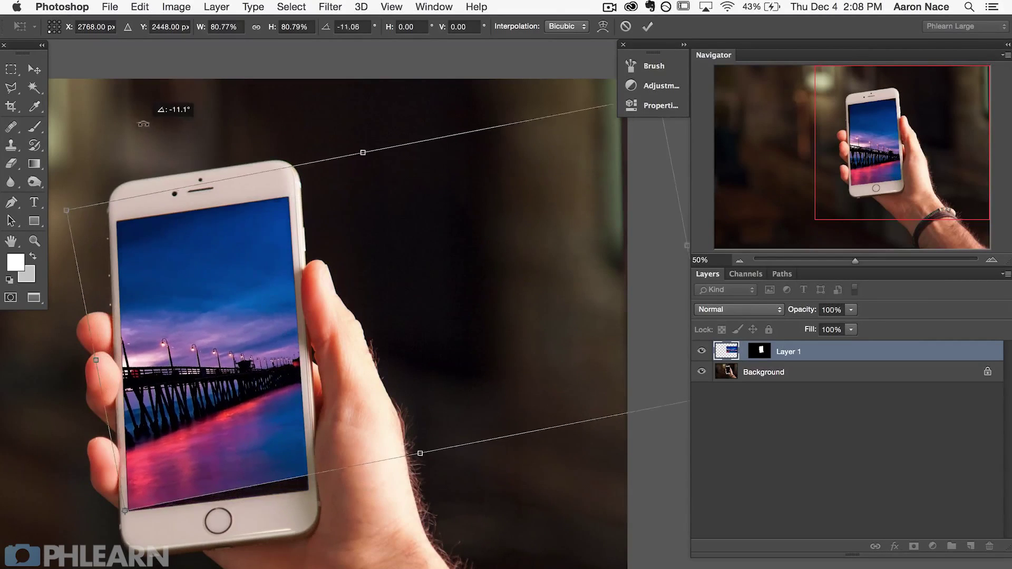
pyautogui.moveTo(143, 123); pyautogui.dragTo(382, 177)
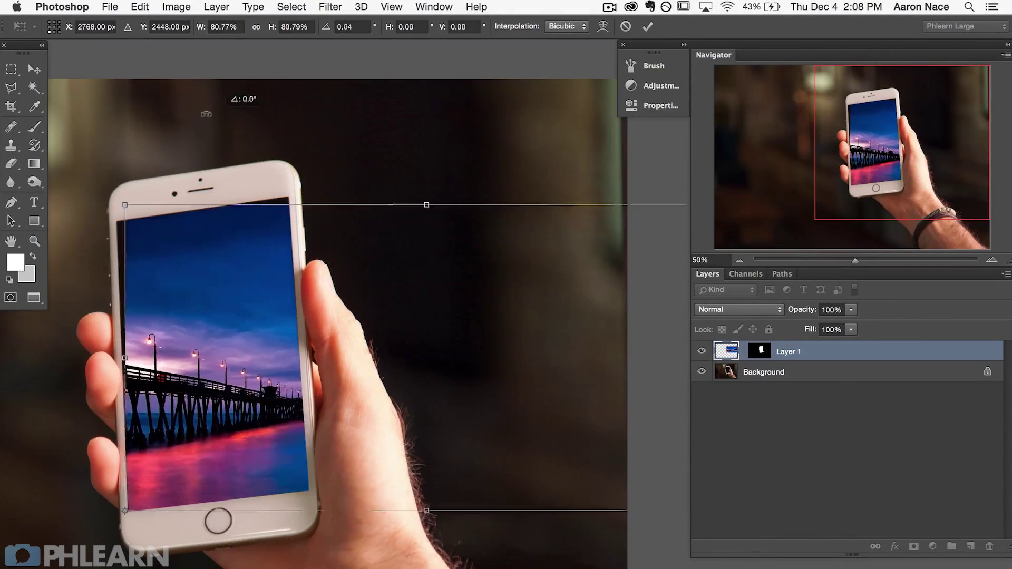